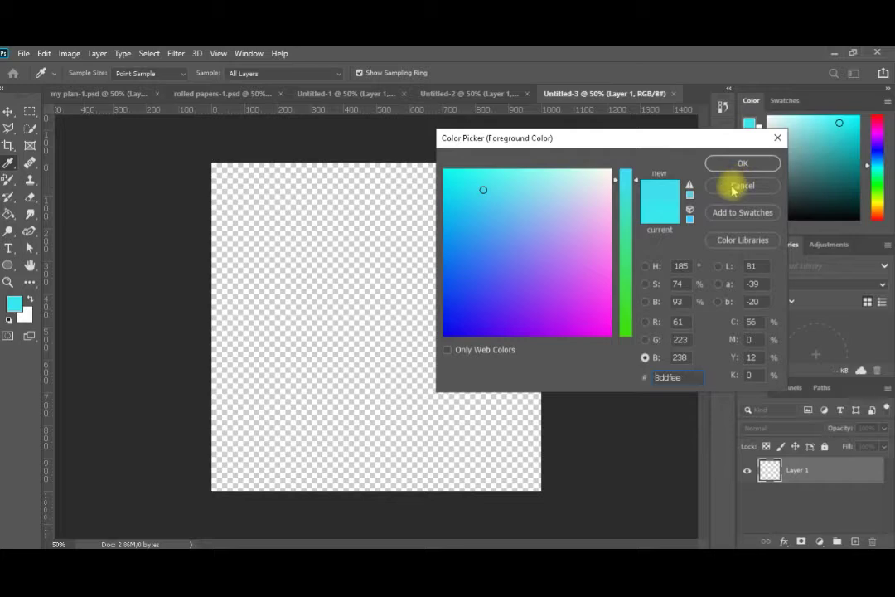
Dismiss the foreground colour picker and fill the transparent Layer 1 with the cyan foreground colour using the Paint Bucket
{"action": "left_click", "coordinate": [735, 183]}
{"action": "key", "text": "v"}
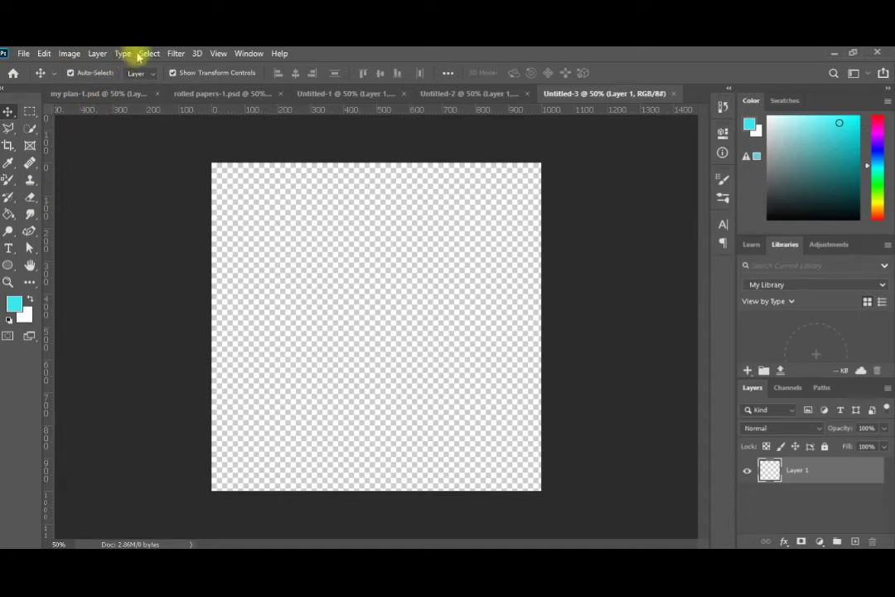
{"action": "left_click", "coordinate": [9, 214]}
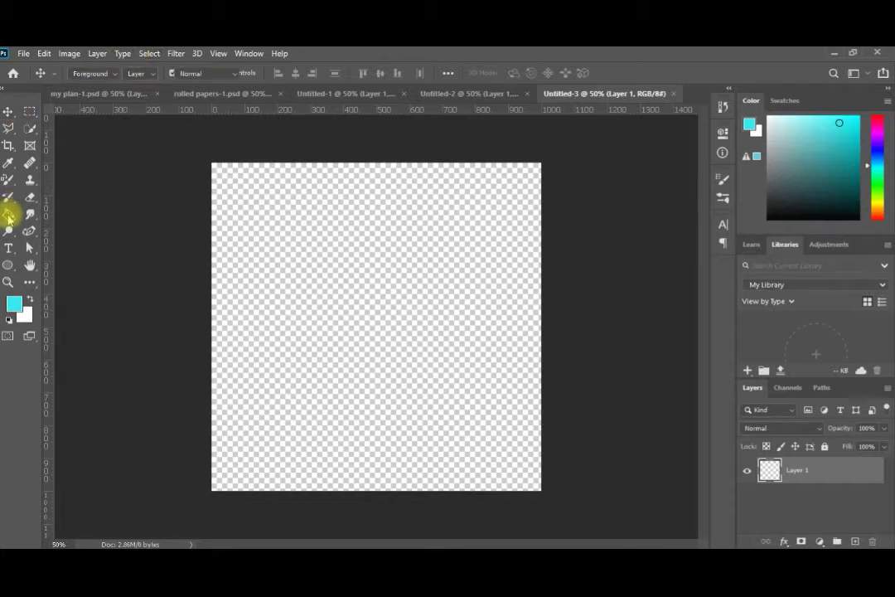
{"action": "left_click", "coordinate": [424, 313]}
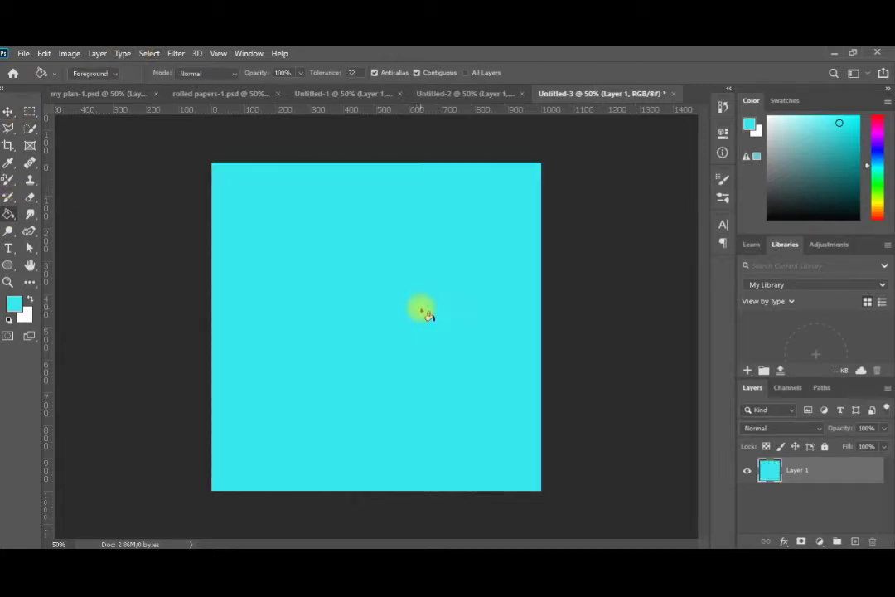
Render the Clouds filter on the cyan-filled Layer 1
{"action": "left_click", "coordinate": [176, 54]}
{"action": "mouse_move", "coordinate": [300, 263]}
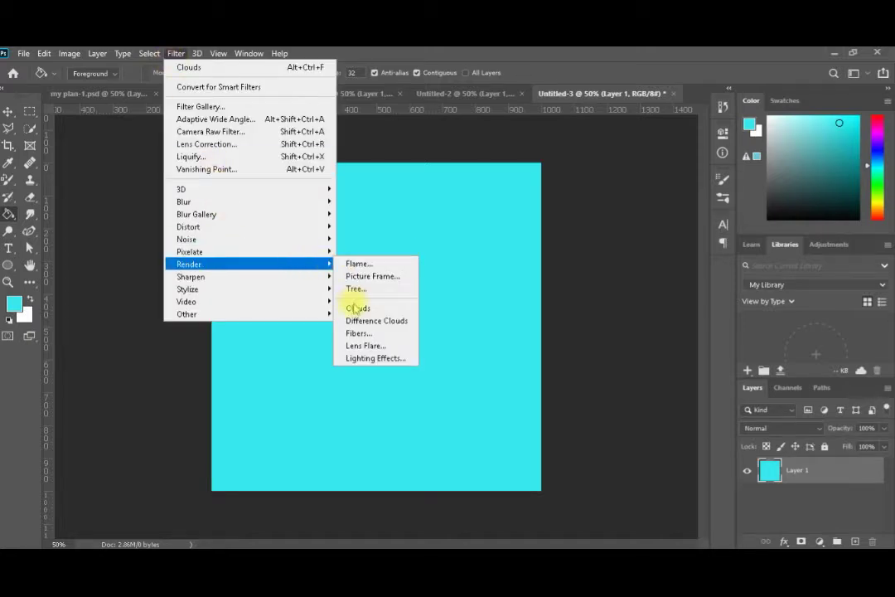
{"action": "left_click", "coordinate": [358, 310]}
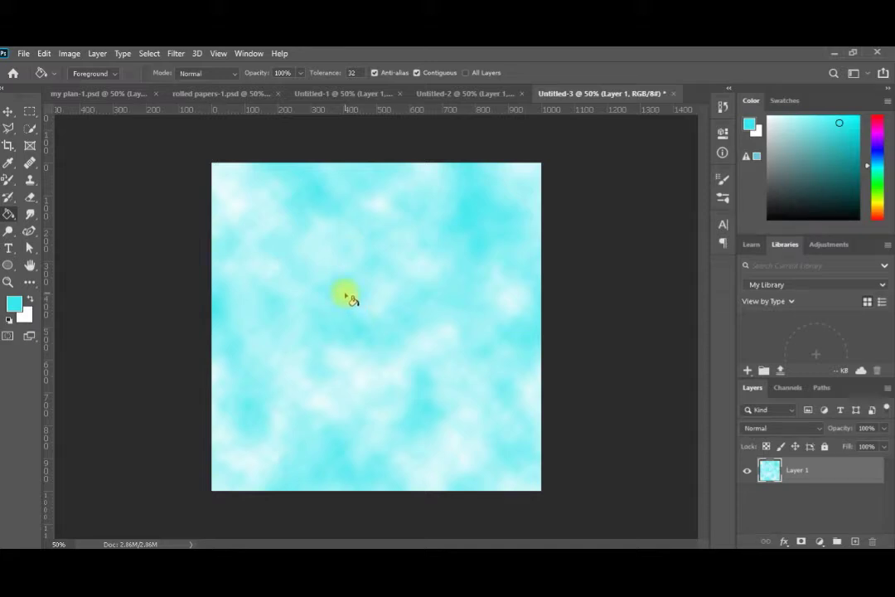
Start a free transform of the clouds layer and set its horizontal scale to 400%
{"action": "key", "text": "ctrl+t"}
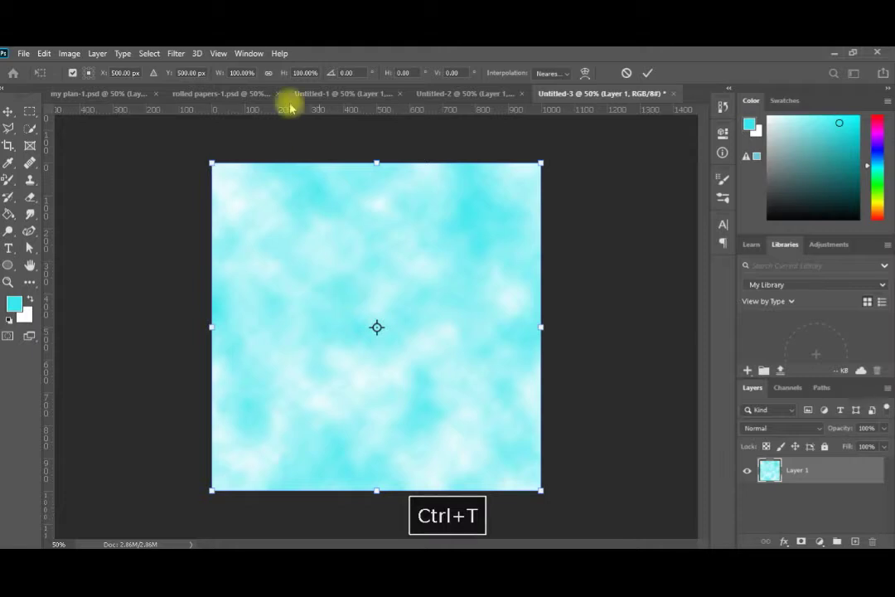
{"action": "left_click", "coordinate": [238, 73]}
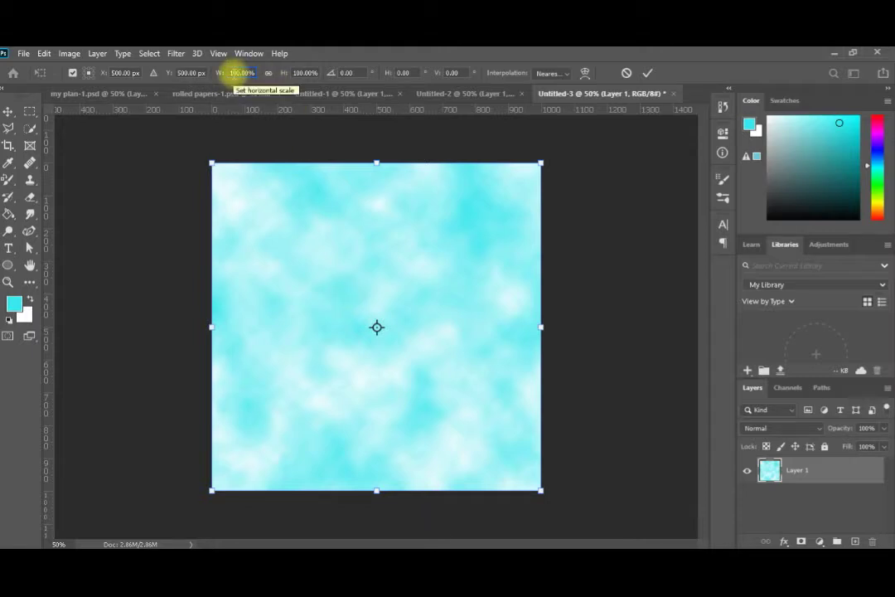
{"action": "key", "text": "BackSpace"}
{"action": "type", "text": "2"}
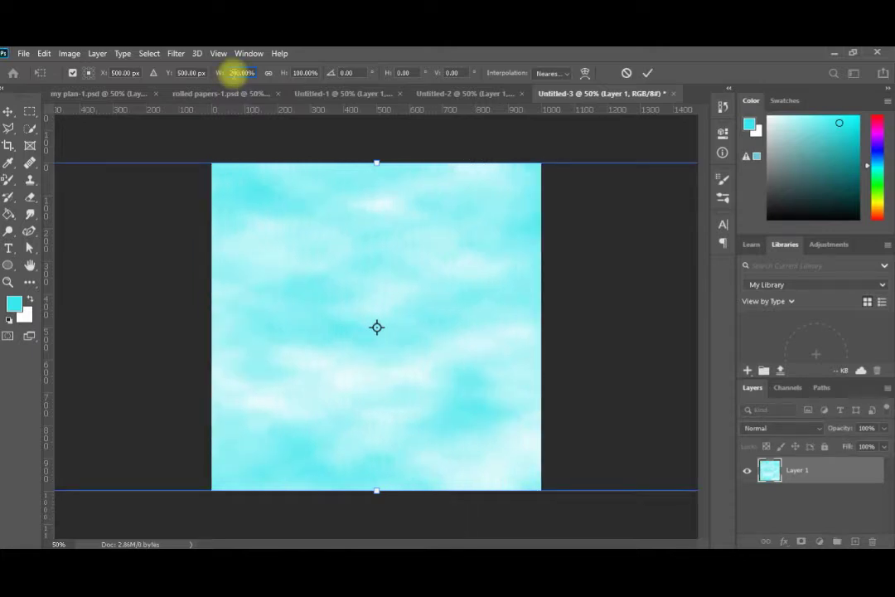
{"action": "key", "text": "BackSpace"}
{"action": "type", "text": "3"}
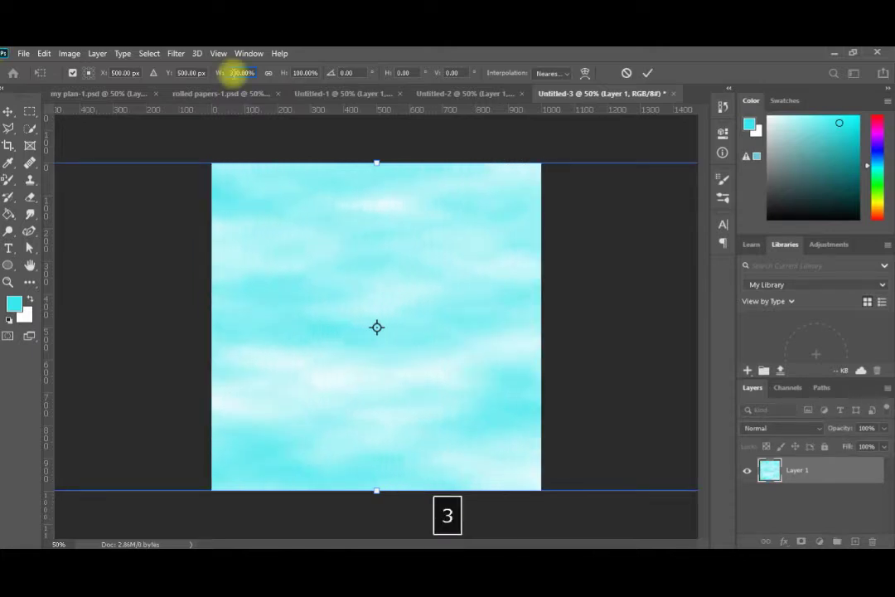
{"action": "key", "text": "BackSpace"}
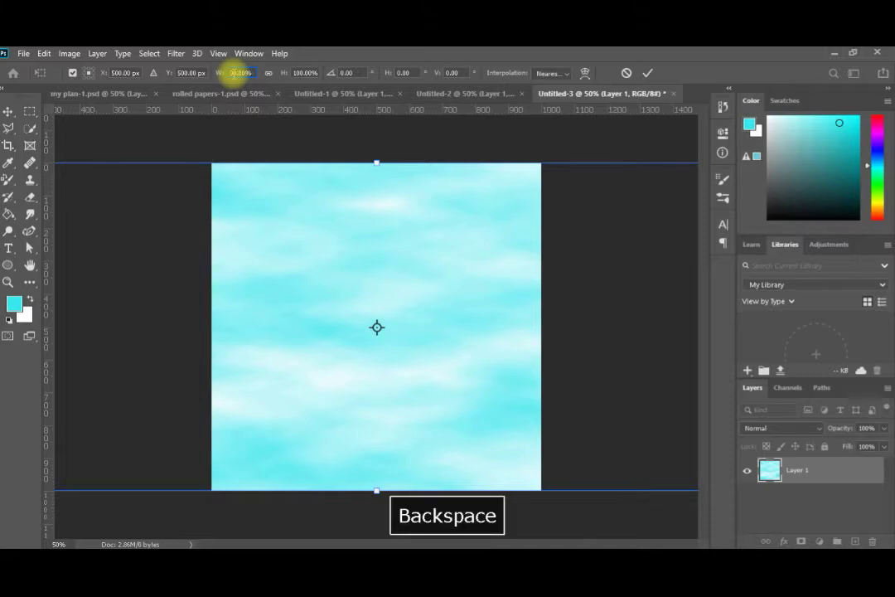
{"action": "type", "text": "40"}
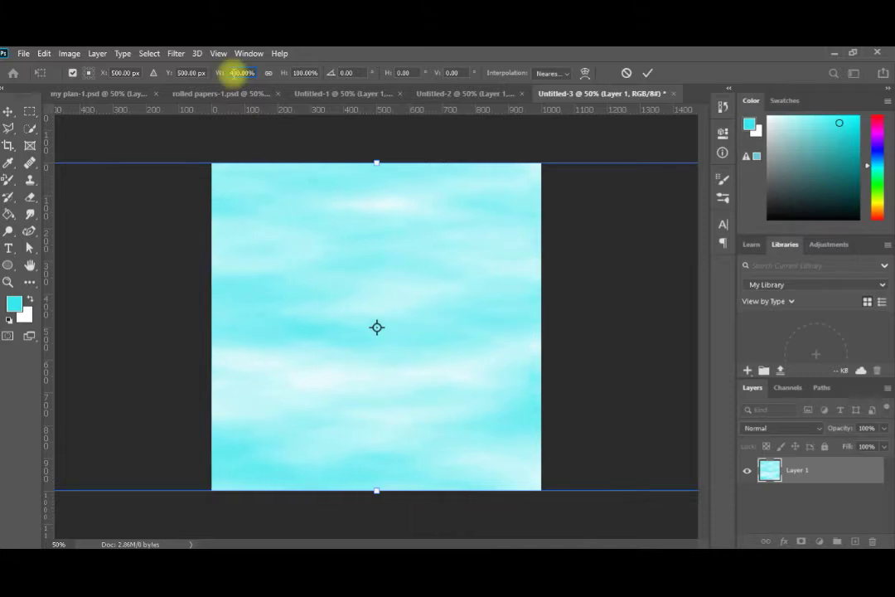
Set the clouds layer's vertical scale to 300% and apply the transform
{"action": "left_click", "coordinate": [300, 73]}
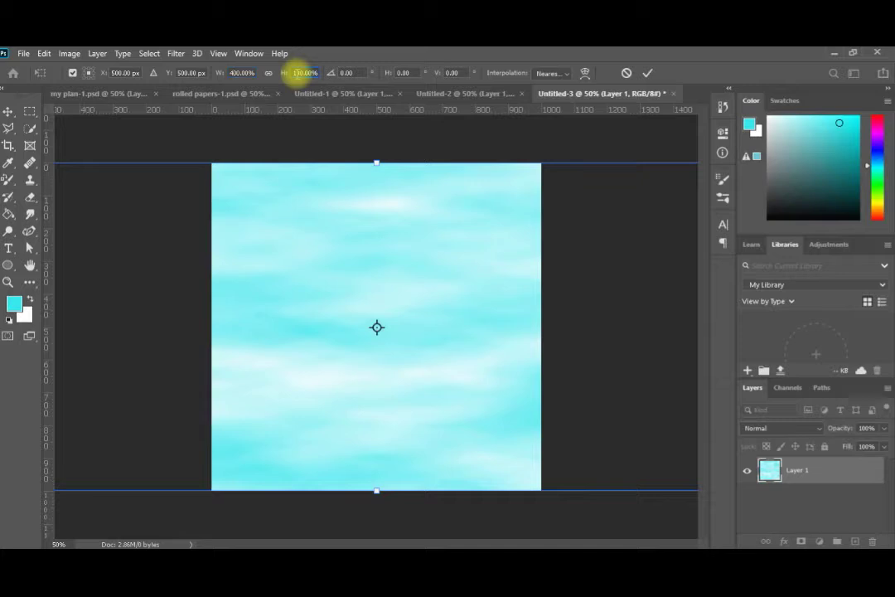
{"action": "key", "text": "BackSpace"}
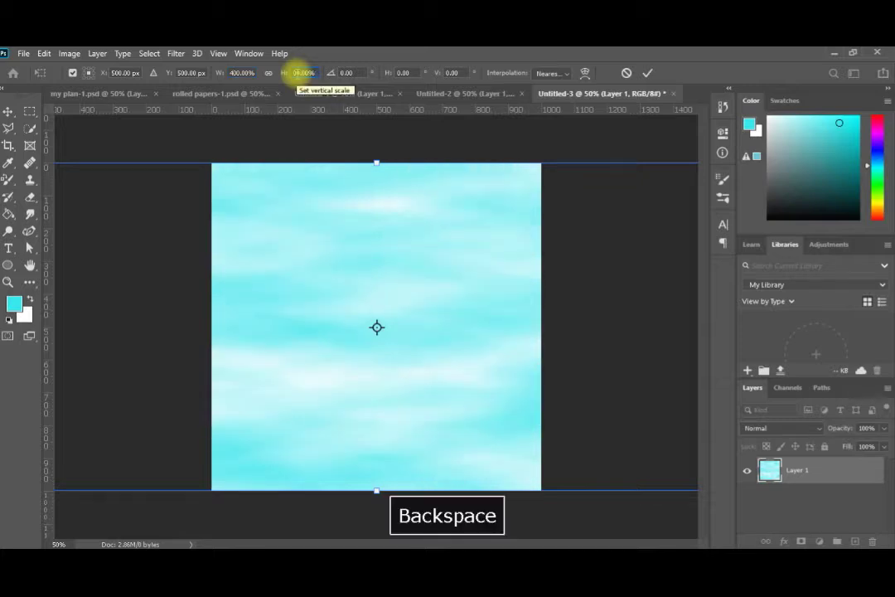
{"action": "type", "text": "2"}
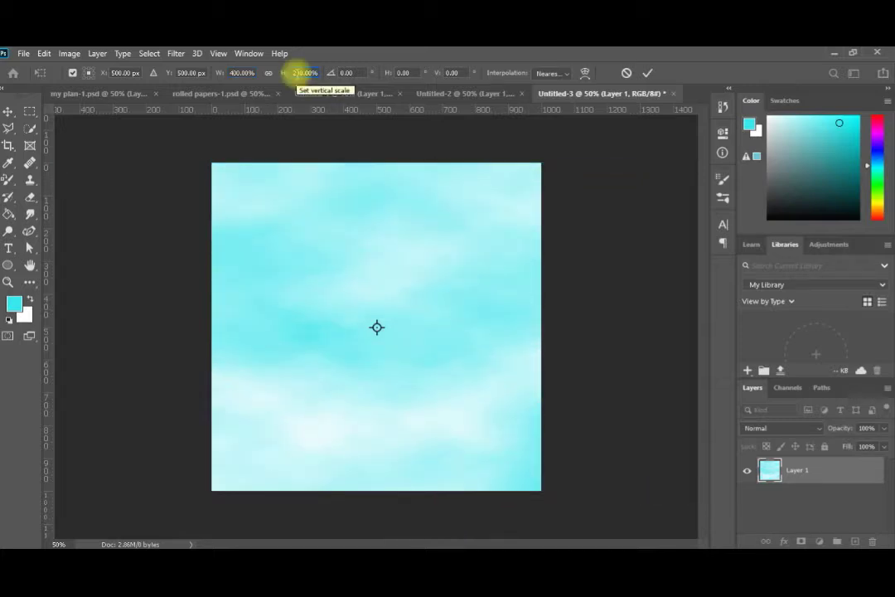
{"action": "key", "text": "BackSpace"}
{"action": "type", "text": "3"}
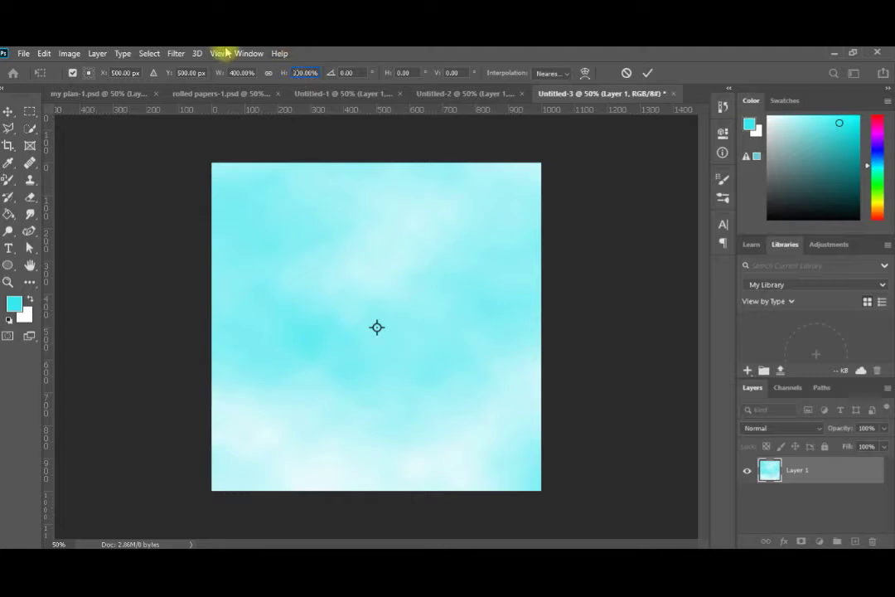
{"action": "left_click", "coordinate": [70, 54]}
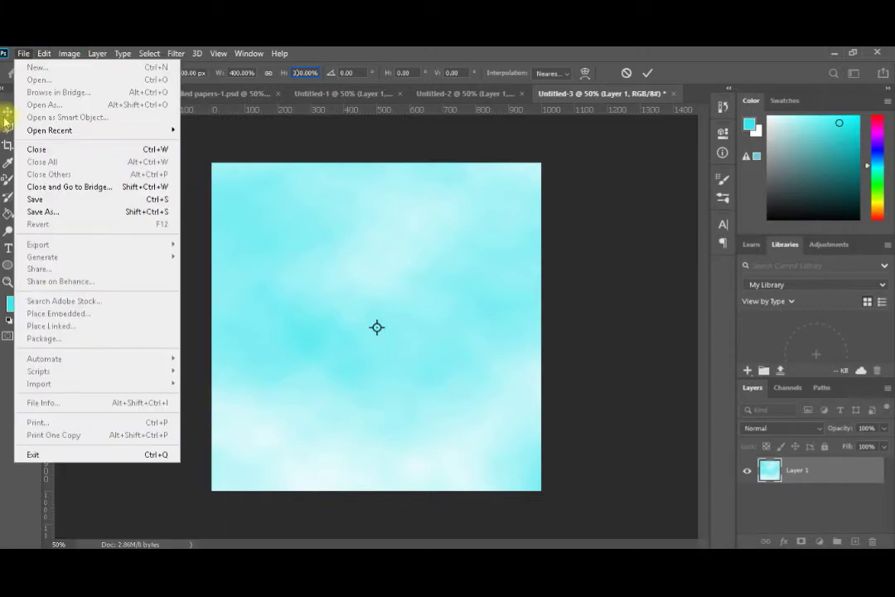
{"action": "left_click", "coordinate": [7, 116]}
{"action": "key", "text": "Return"}
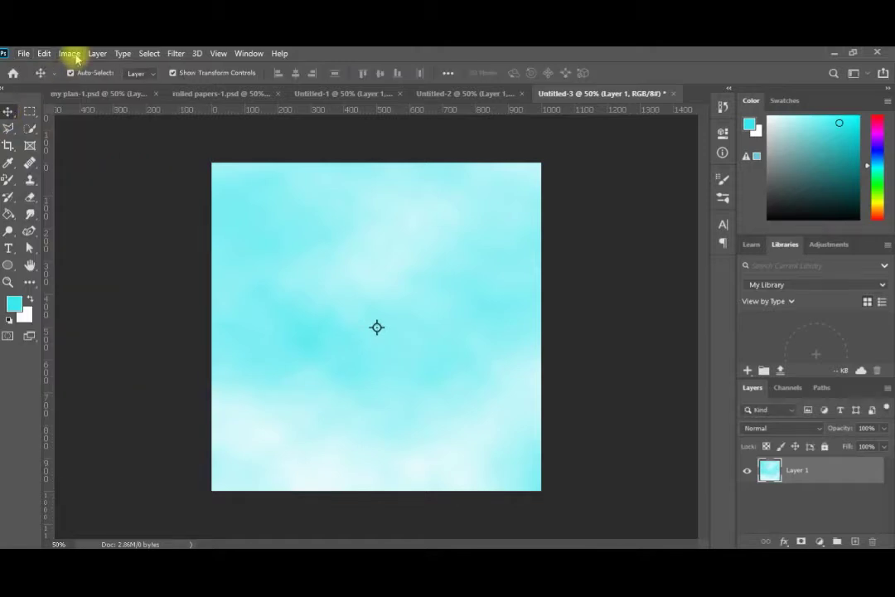
Trim the image on all four sides based on the top left pixel colour
{"action": "left_click", "coordinate": [73, 55]}
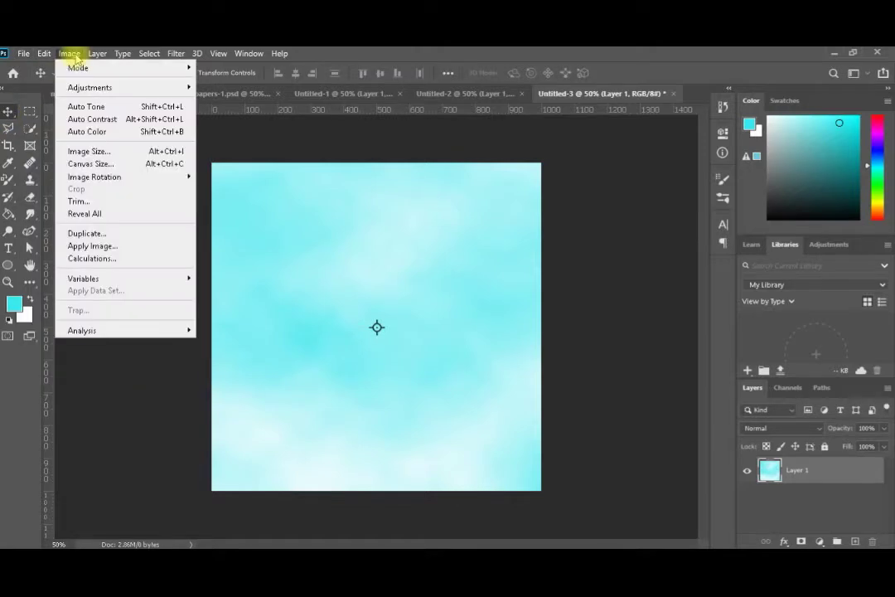
{"action": "left_click", "coordinate": [79, 202]}
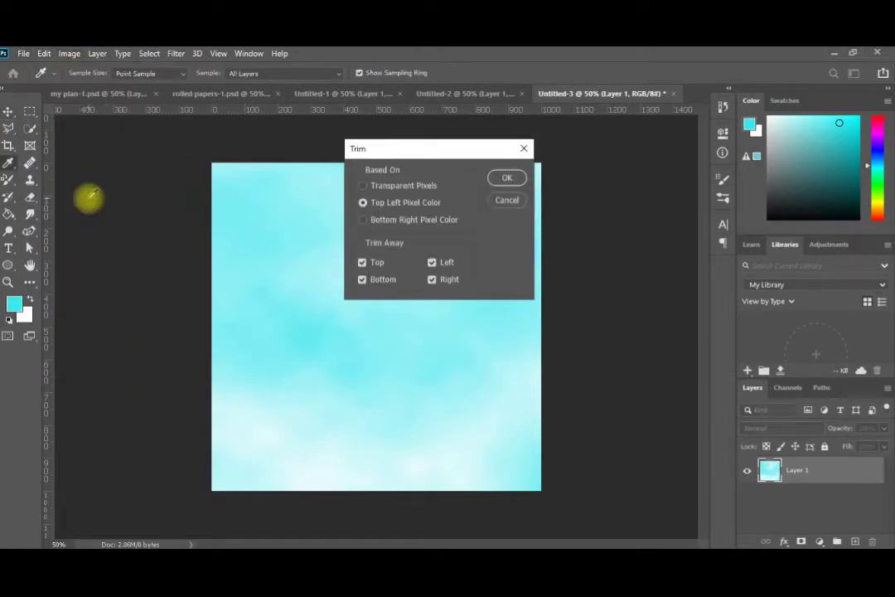
{"action": "left_click", "coordinate": [506, 178]}
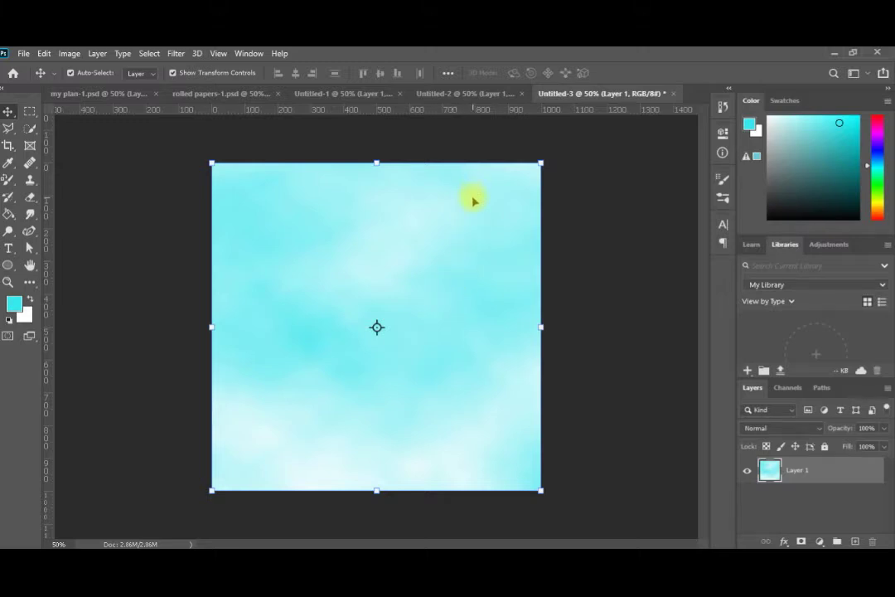
In the Untitled-2 document, draw a cyan rectangle shape about 574 by 690 px in the middle of the clouds
{"action": "left_click", "coordinate": [472, 96]}
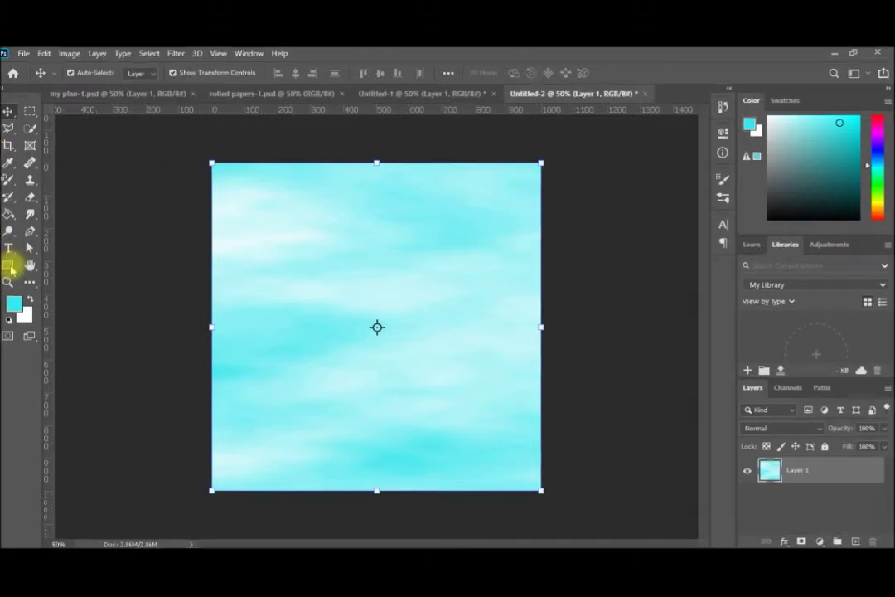
{"action": "left_click", "coordinate": [9, 266]}
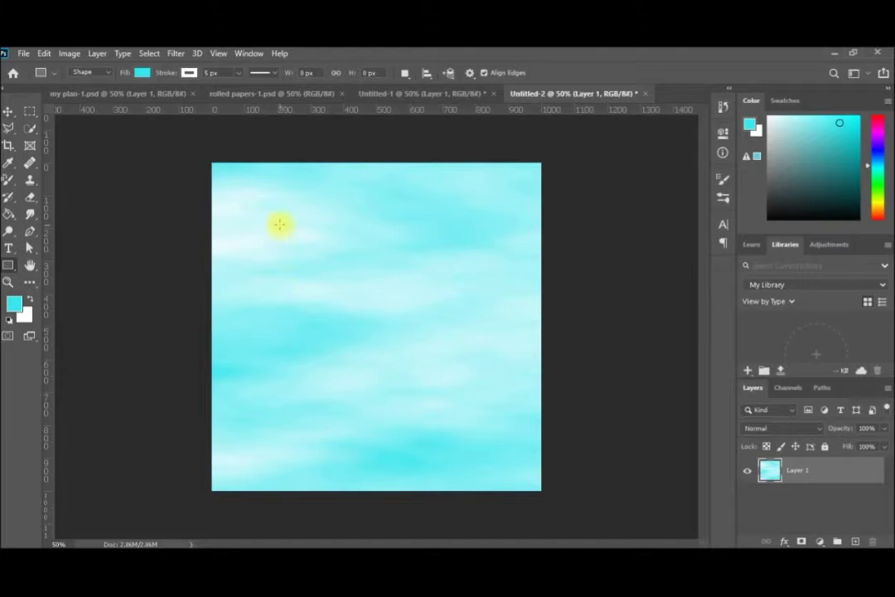
{"action": "left_click_drag", "start_coordinate": [279, 223], "coordinate": [468, 450]}
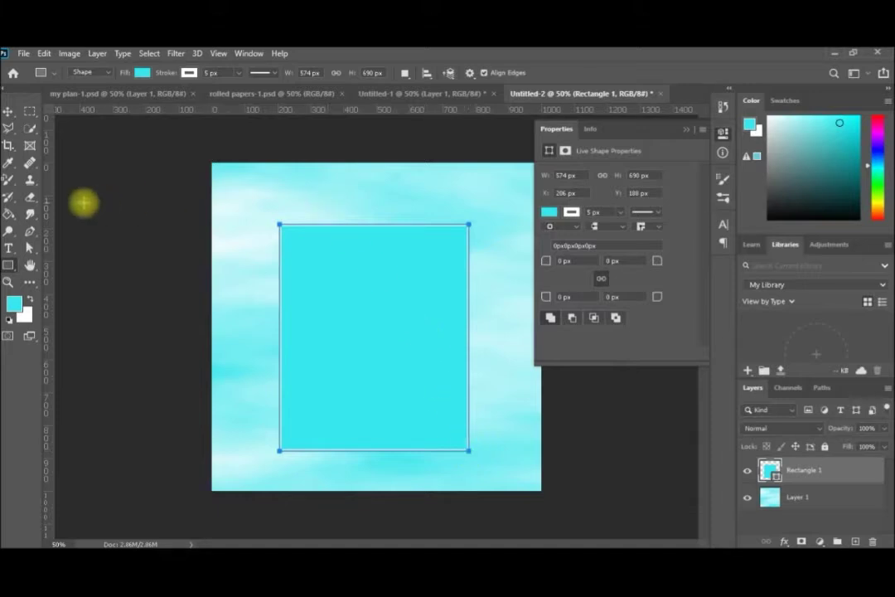
Add a text area inside the rectangle shape and enter "One of the simple ways"
{"action": "left_click", "coordinate": [8, 246]}
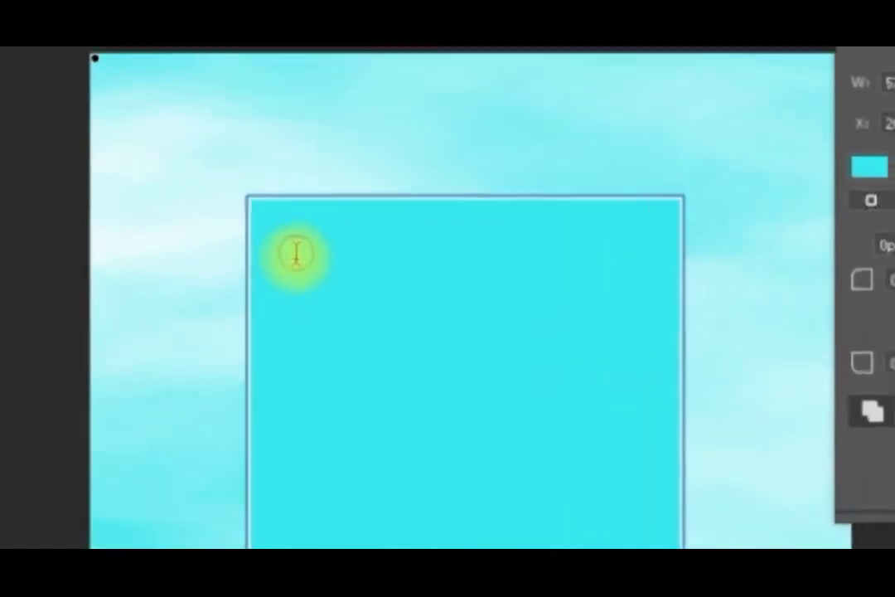
{"action": "left_click", "coordinate": [292, 256]}
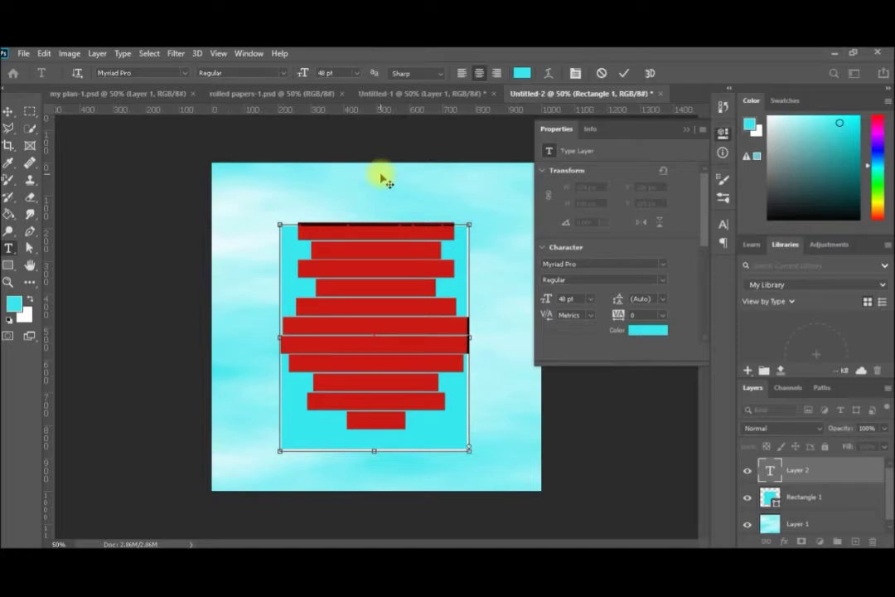
{"action": "type", "text": "Oe "}
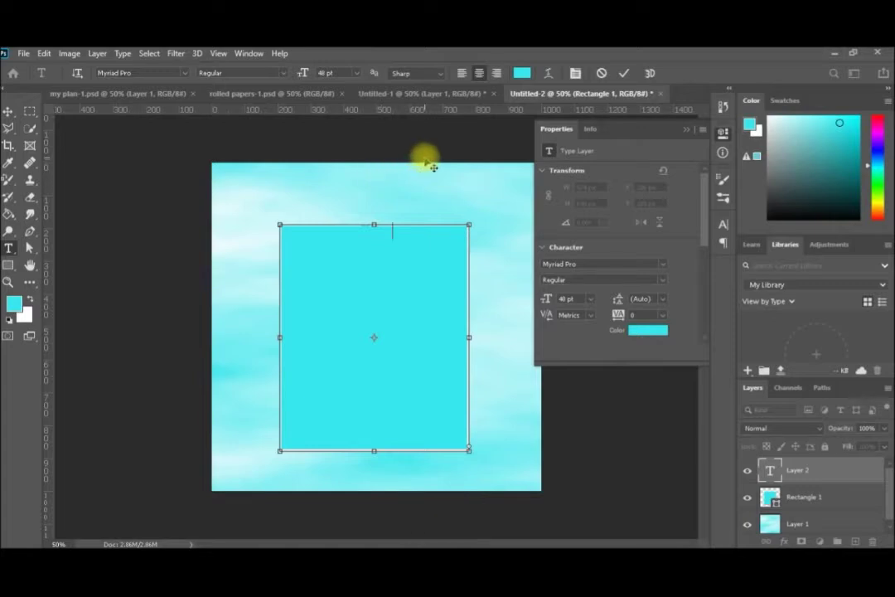
{"action": "type", "text": " esm"}
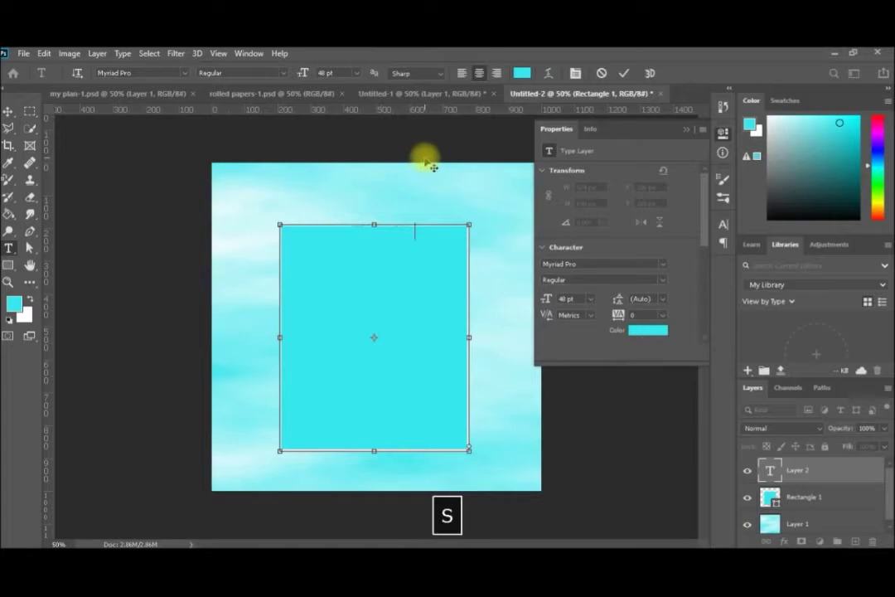
{"action": "type", "text": "lwys"}
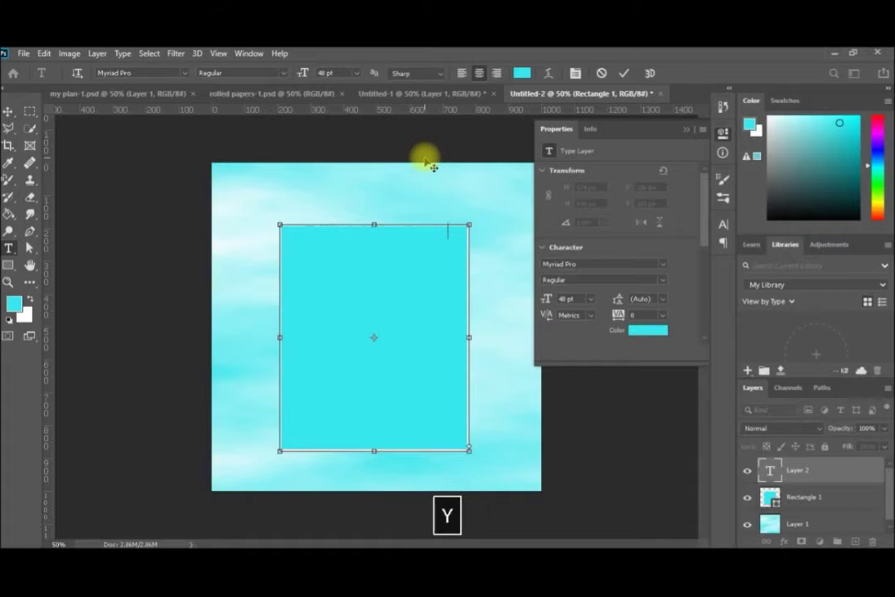
Change the colour of the text line "One of the simple ways" to blue, 1010ee
{"action": "key", "text": "shift+Home"}
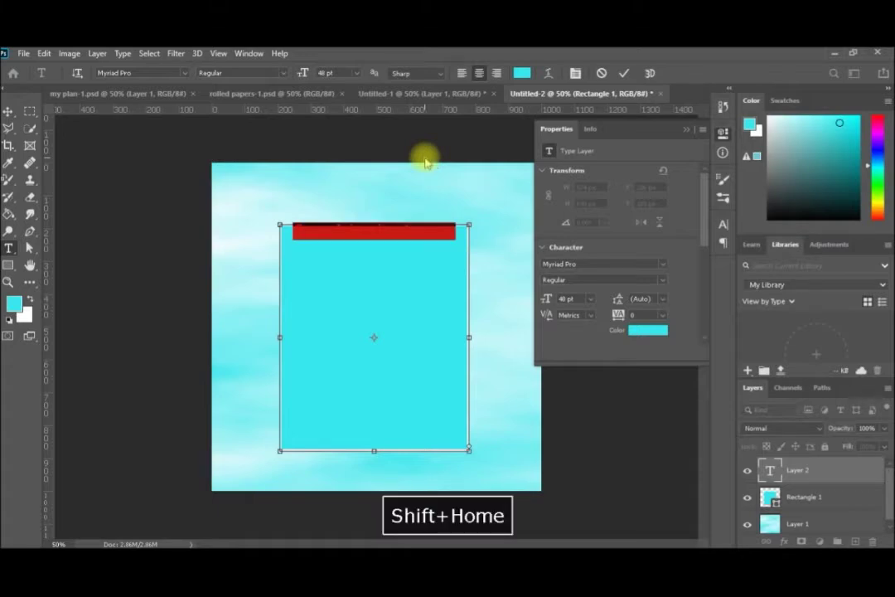
{"action": "left_click", "coordinate": [521, 73]}
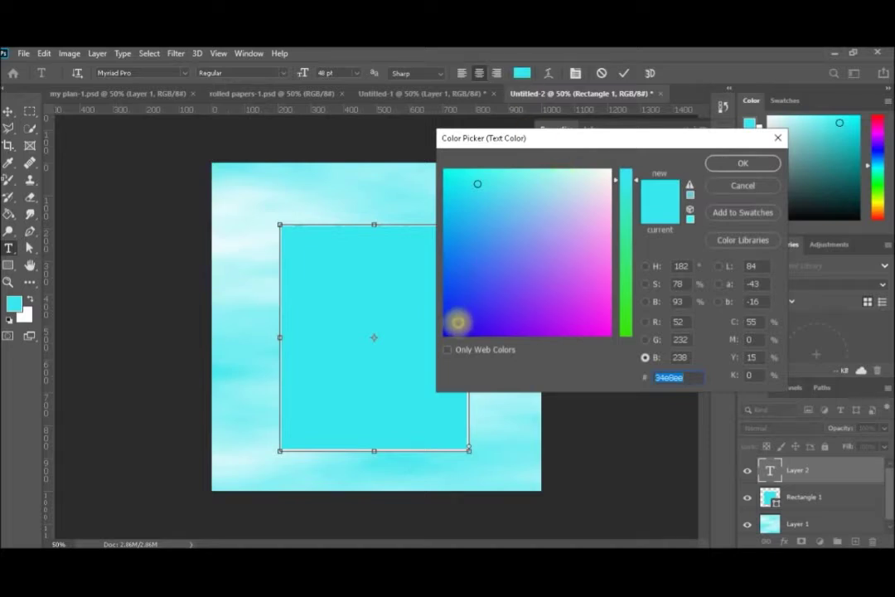
{"action": "left_click", "coordinate": [454, 326]}
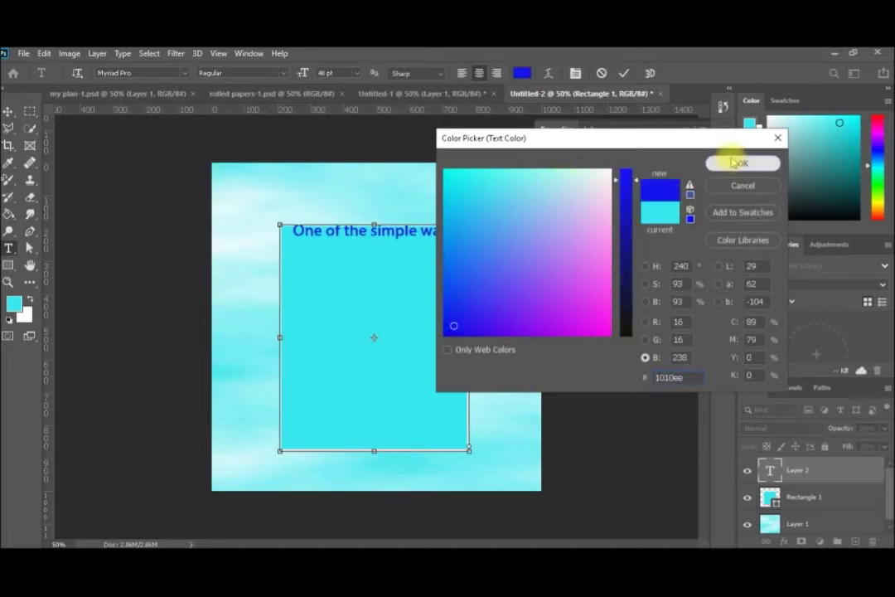
{"action": "left_click", "coordinate": [734, 161]}
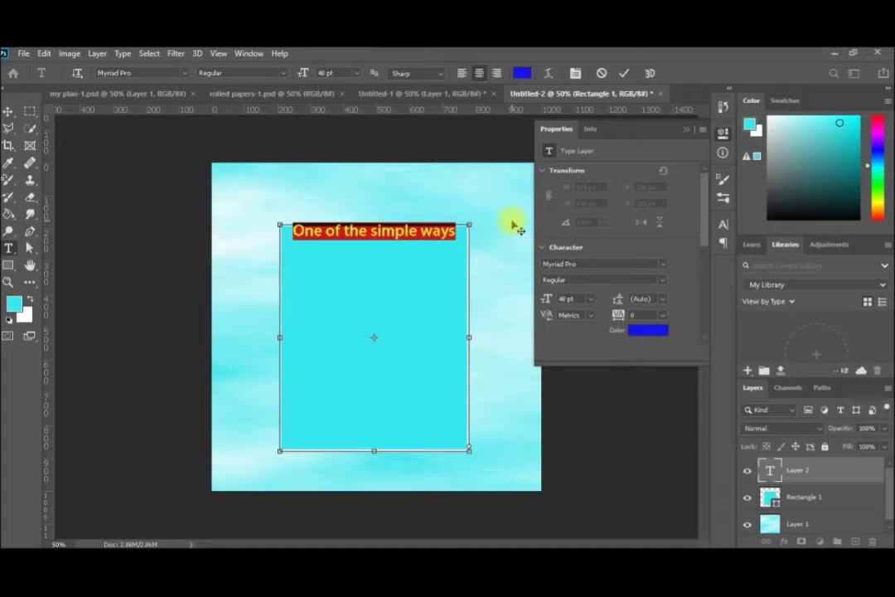
Insert an empty line above "One of the simple ways" and paste a copy of that text line directly below it
{"action": "key", "text": "Home"}
{"action": "key", "text": "Return"}
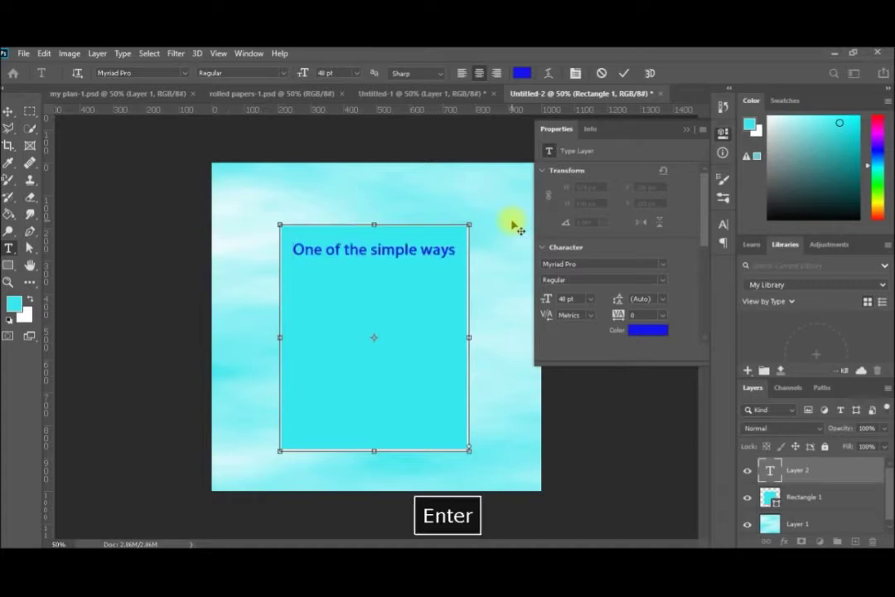
{"action": "key", "text": "shift+End"}
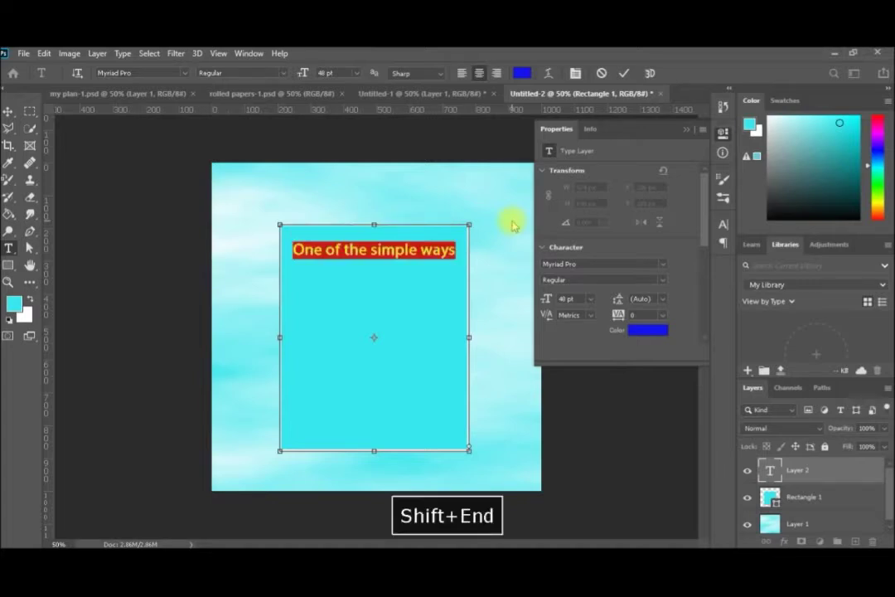
{"action": "key", "text": "ctrl+c"}
{"action": "key", "text": "End"}
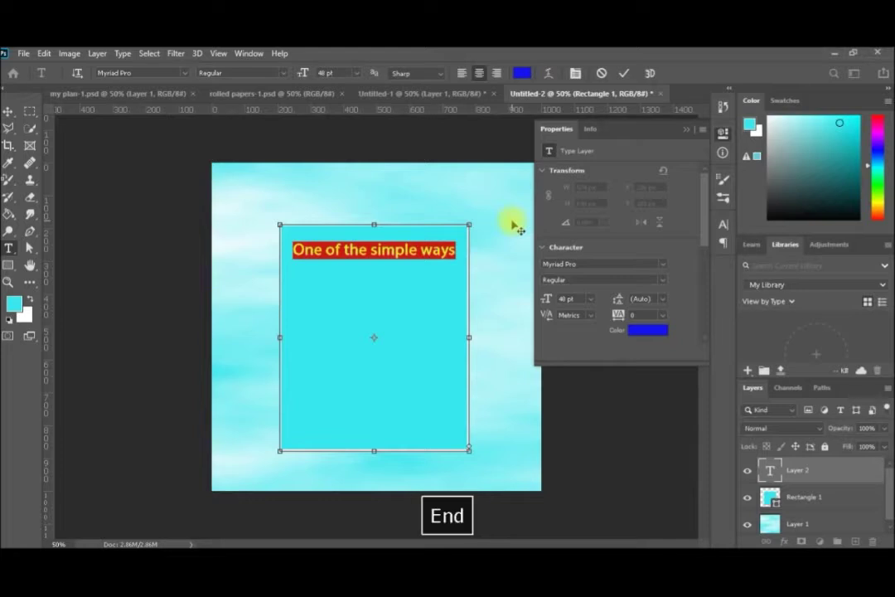
{"action": "key", "text": "Return"}
{"action": "key", "text": "ctrl+v"}
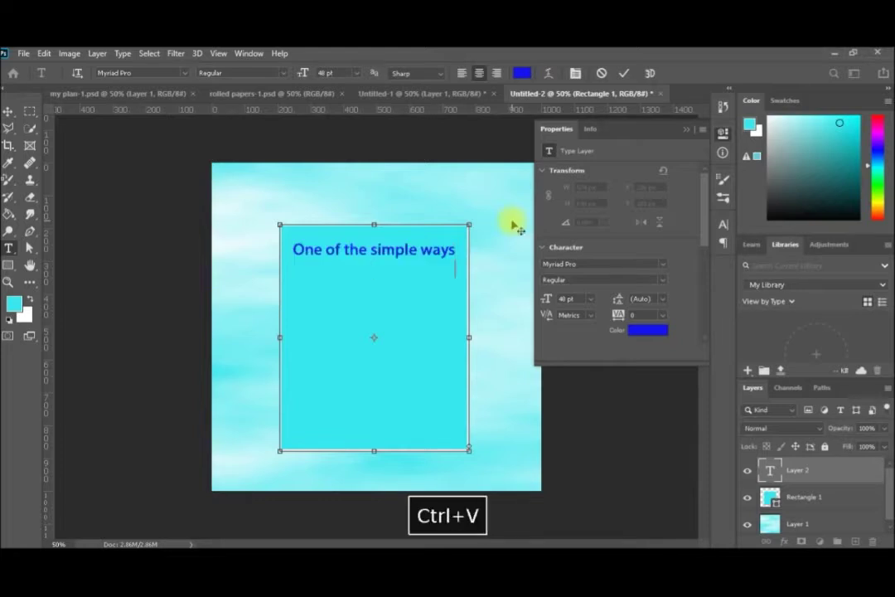
Change the font of the second "One of the simple ways" line to Ink Free
{"action": "key", "text": "shift+Home"}
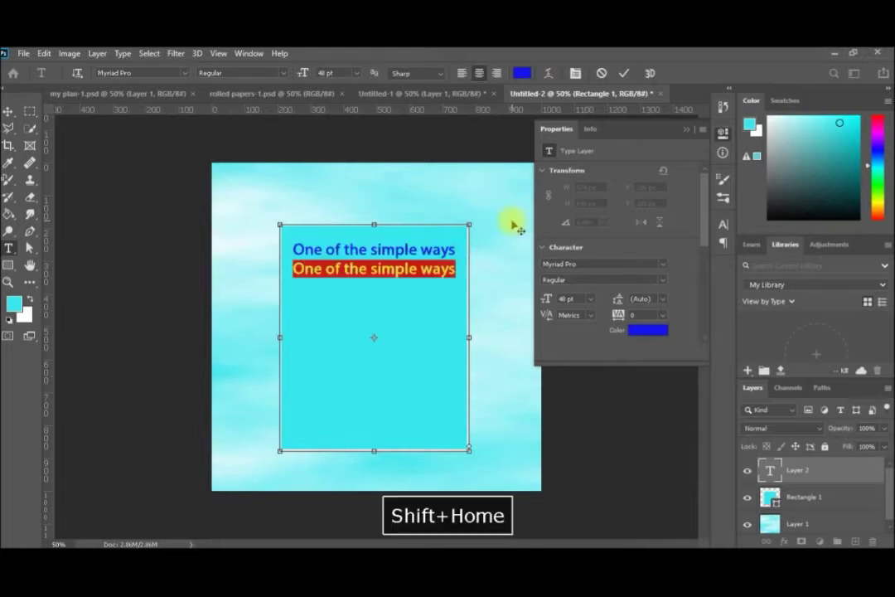
{"action": "left_click", "coordinate": [185, 73]}
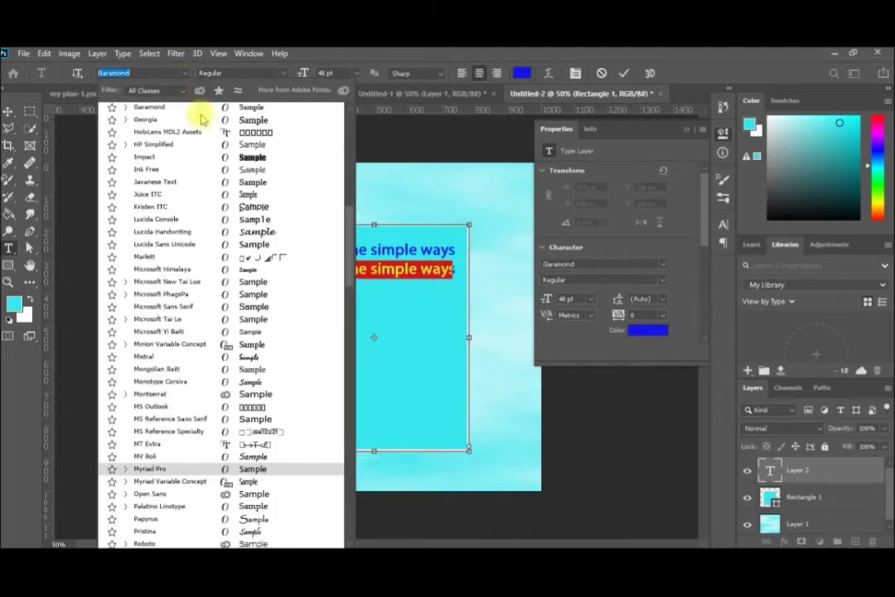
{"action": "left_click", "coordinate": [147, 170]}
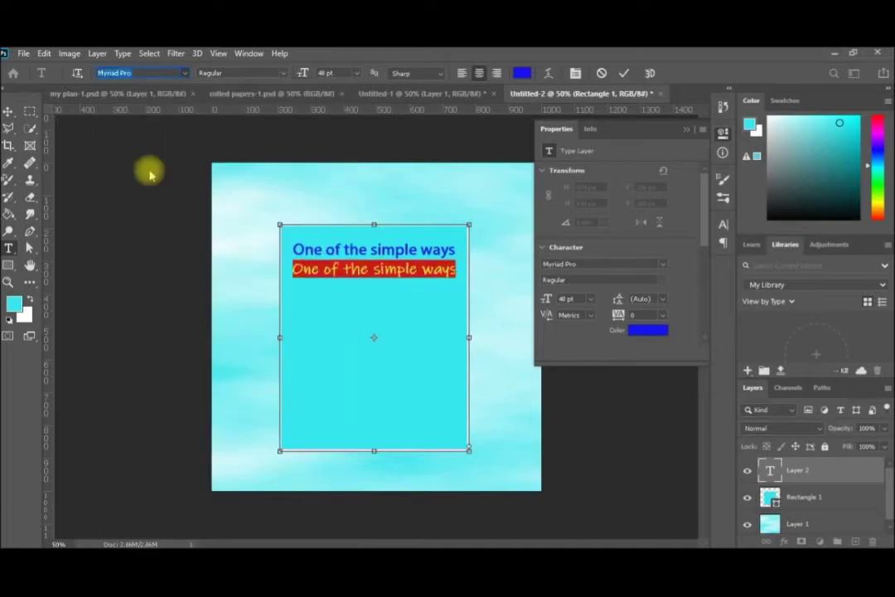
Start a new line below the Ink Free text and paste a third copy of "One of the simple ways"
{"action": "key", "text": "End"}
{"action": "key", "text": "Return"}
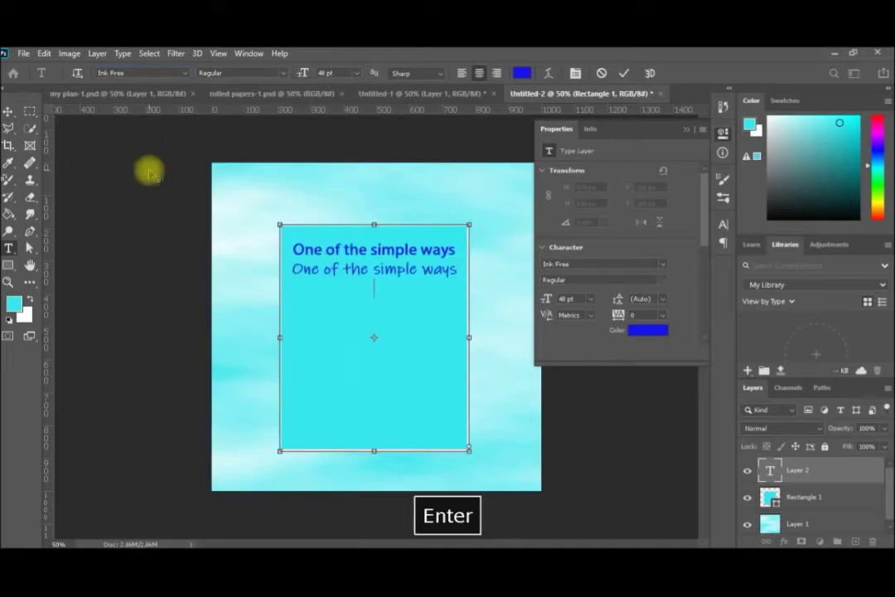
{"action": "key", "text": "shift+Home"}
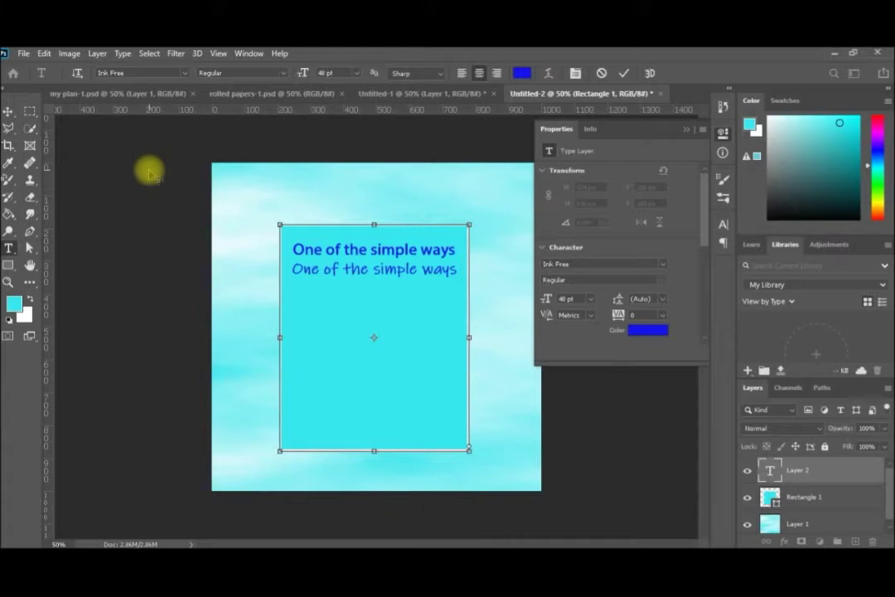
{"action": "left_click", "coordinate": [325, 288]}
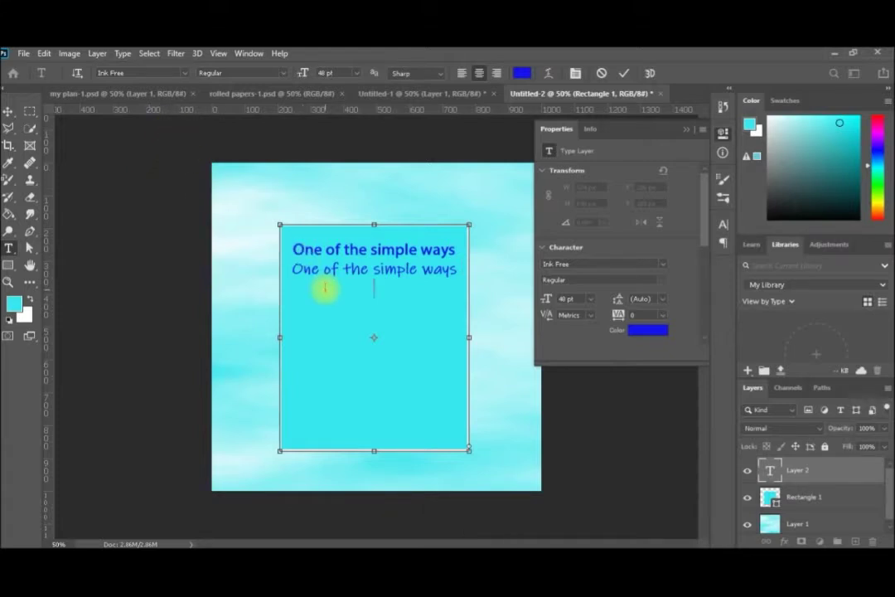
{"action": "key", "text": "ctrl+v"}
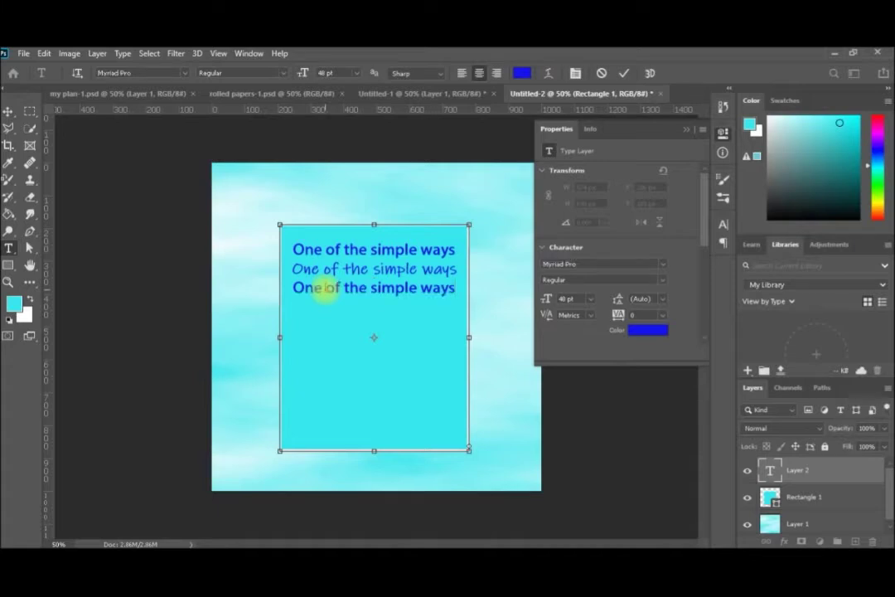
Change the font of the third "One of the simple ways" line to Mistral
{"action": "key", "text": "shift+Home"}
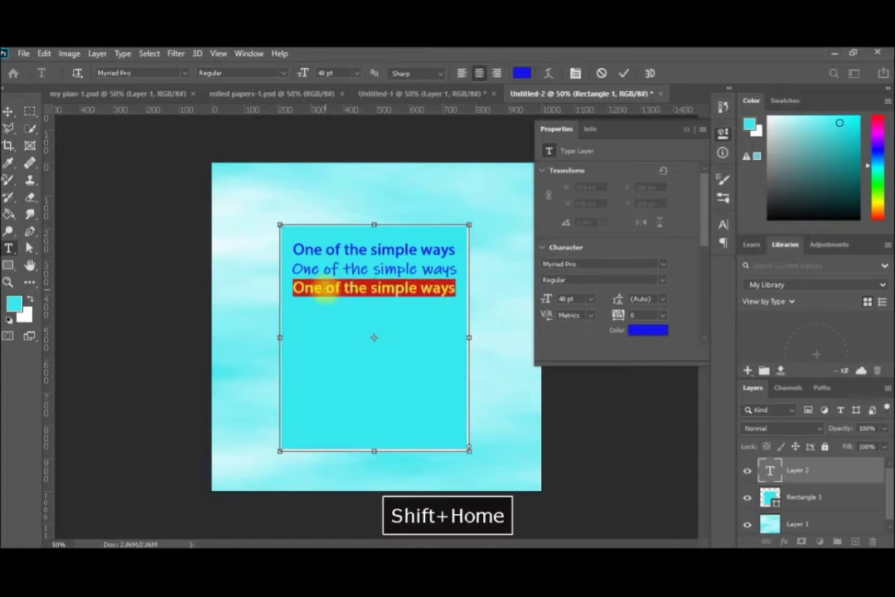
{"action": "left_click", "coordinate": [184, 73]}
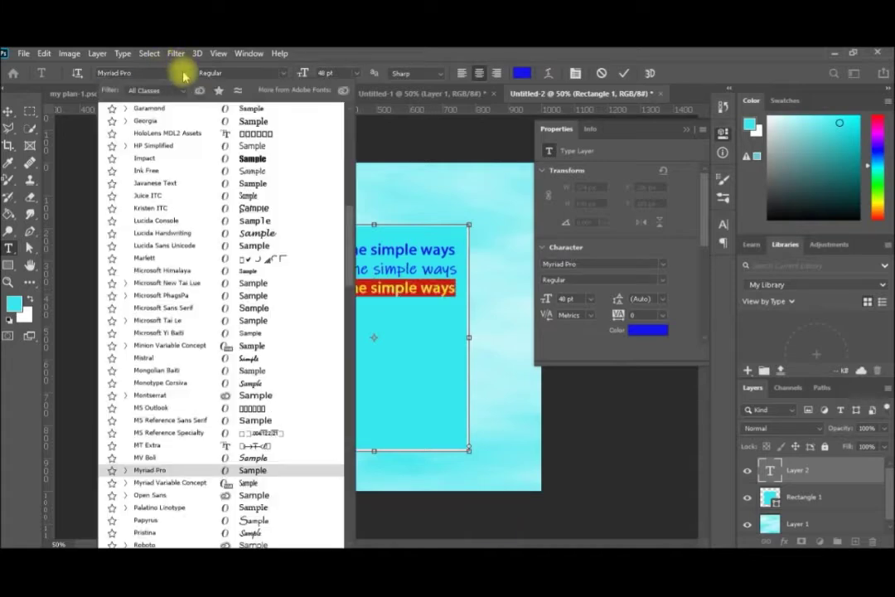
{"action": "left_click", "coordinate": [180, 359]}
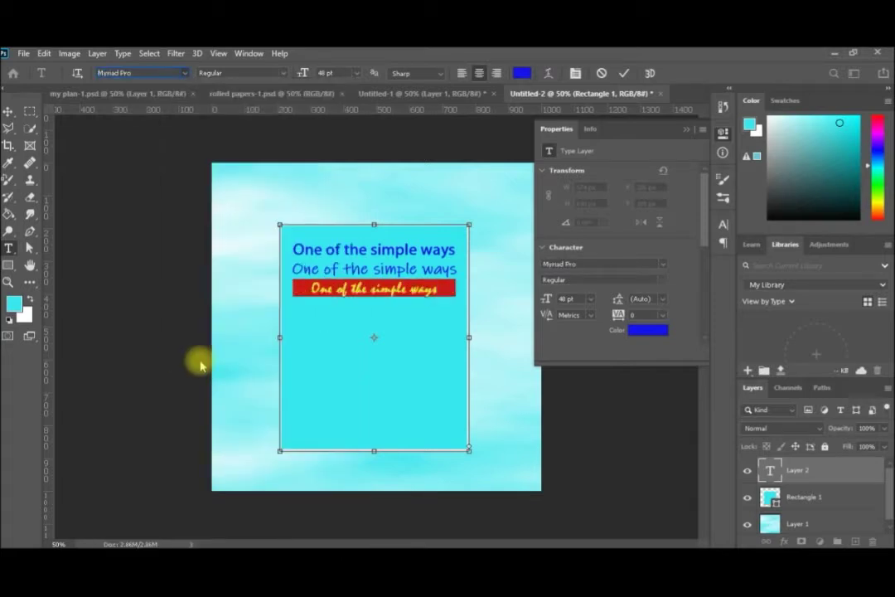
{"action": "left_click", "coordinate": [417, 389]}
{"action": "key", "text": "End"}
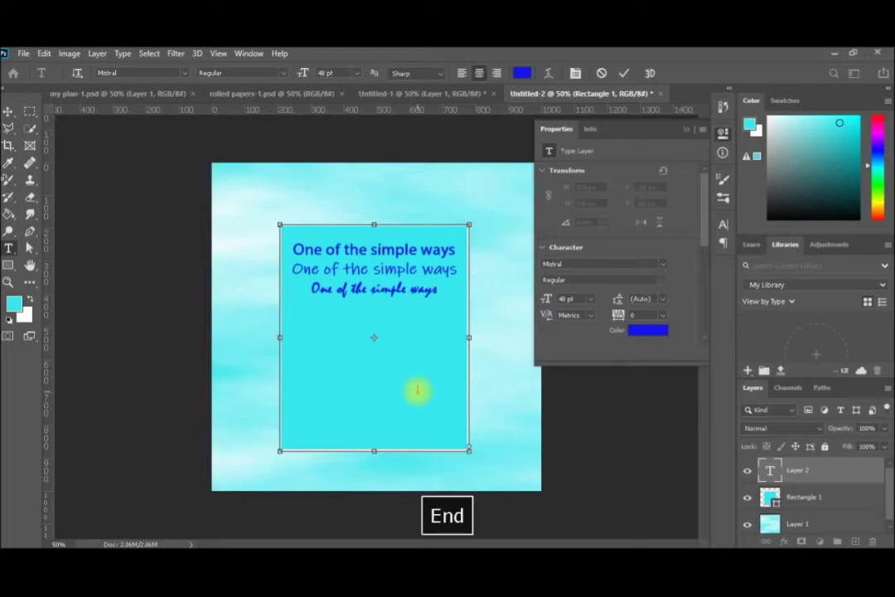
Duplicate the block of three text lines below the originals, leaving two empty lines between the blocks, and commit the text
{"action": "key", "text": "shift+Up"}
{"action": "key", "text": "shift+Up"}
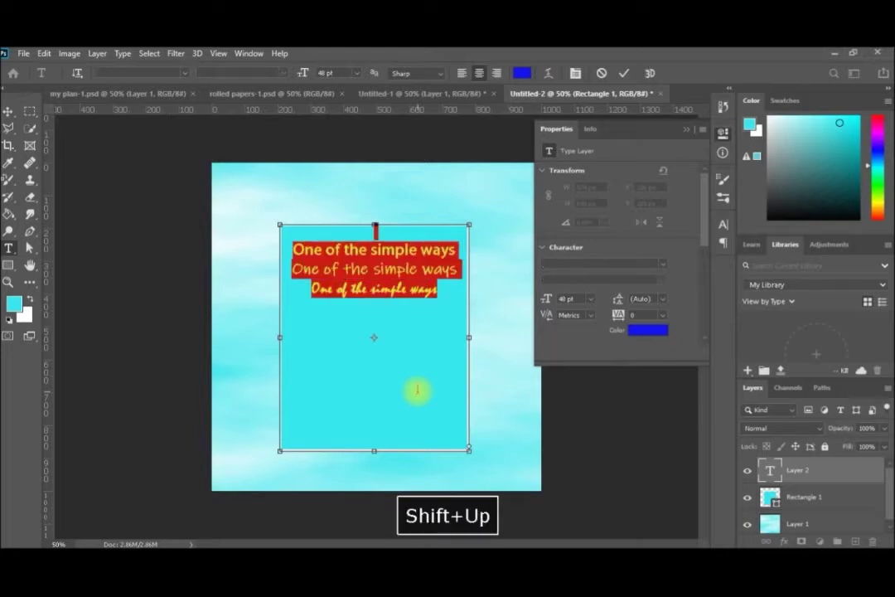
{"action": "key", "text": "Down"}
{"action": "key", "text": "Return"}
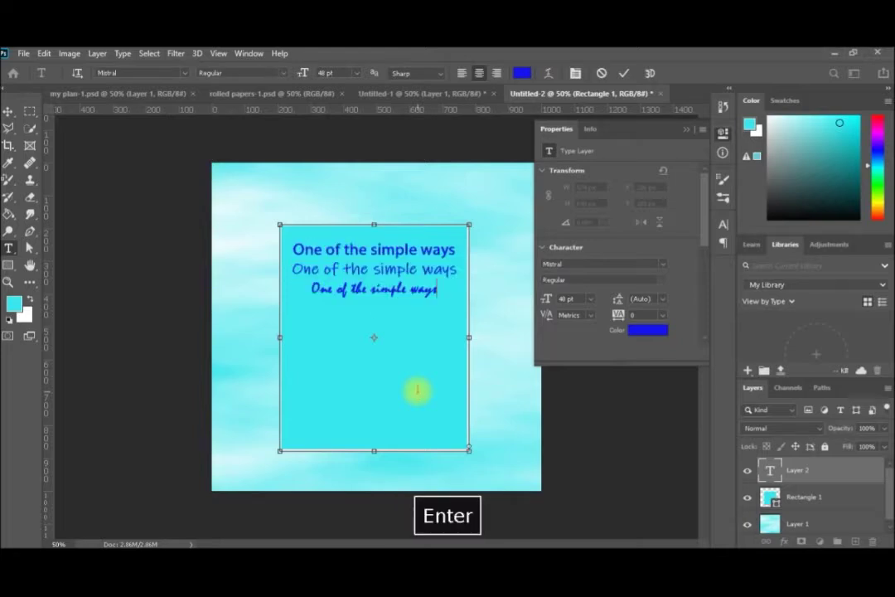
{"action": "key", "text": "ctrl+v"}
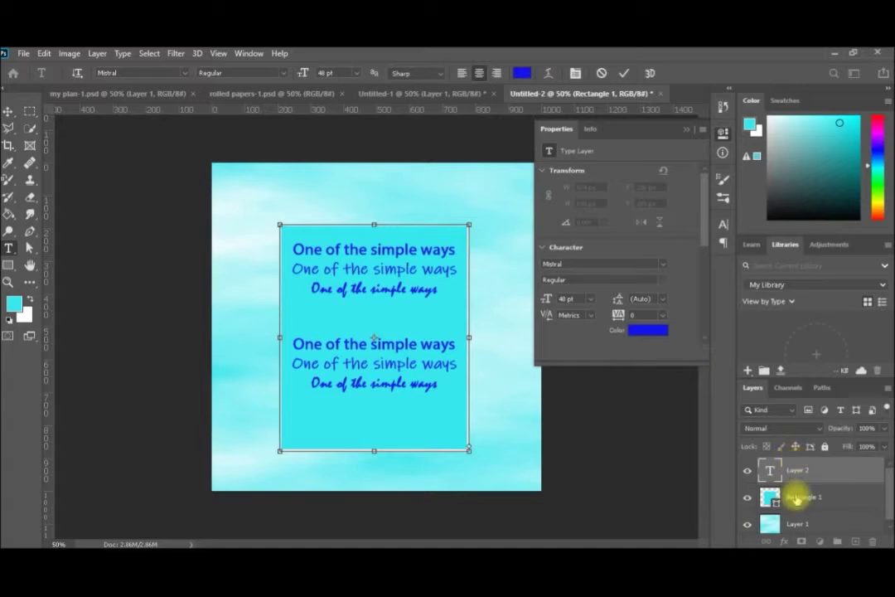
{"action": "key", "text": "ctrl+Return"}
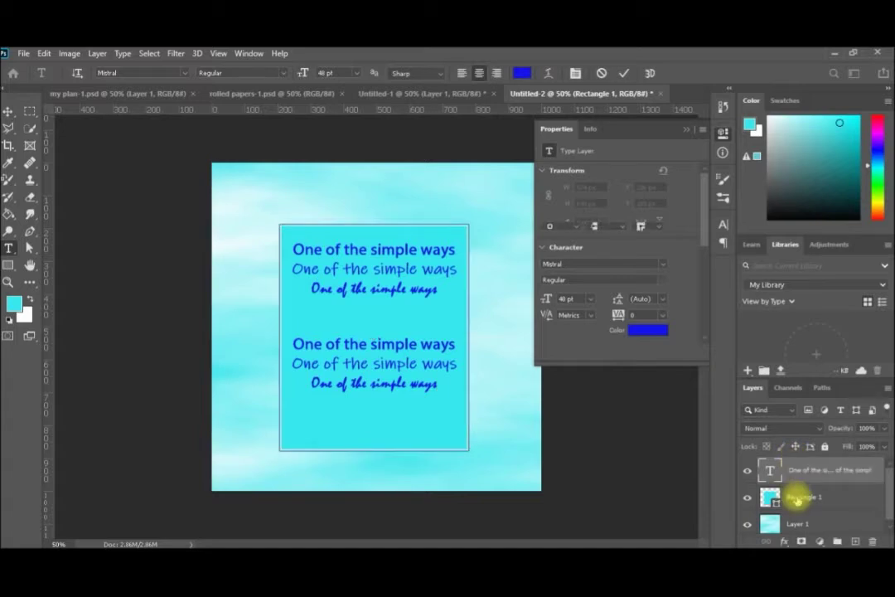
Merge the text layer and the Rectangle 1 layer into a single layer
{"action": "left_click", "coordinate": [798, 498]}
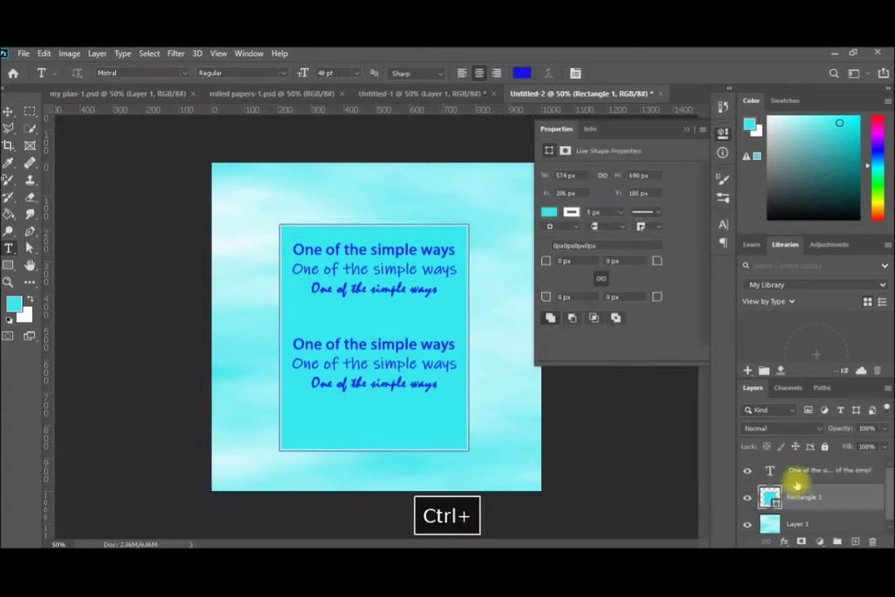
{"action": "left_click", "coordinate": [796, 479], "text": "ctrl"}
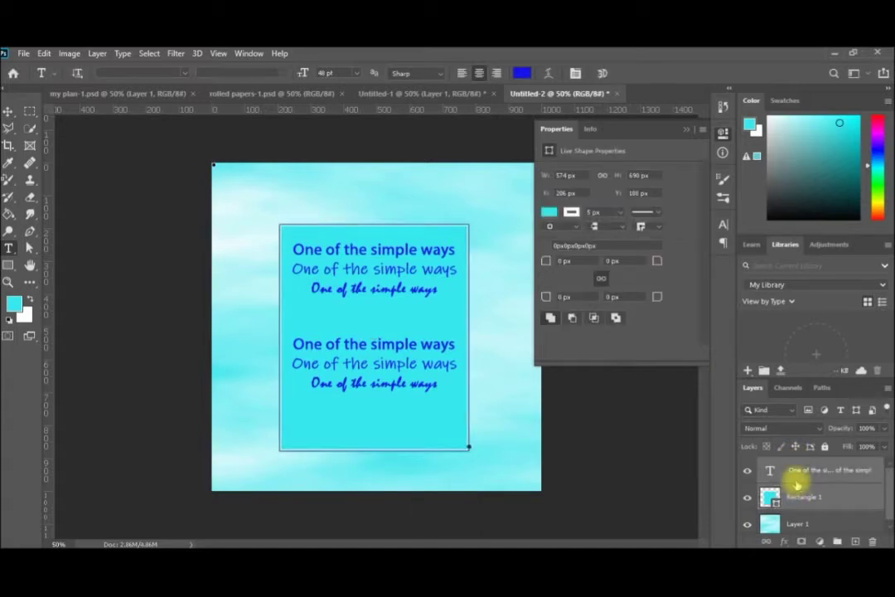
{"action": "left_click", "coordinate": [100, 54]}
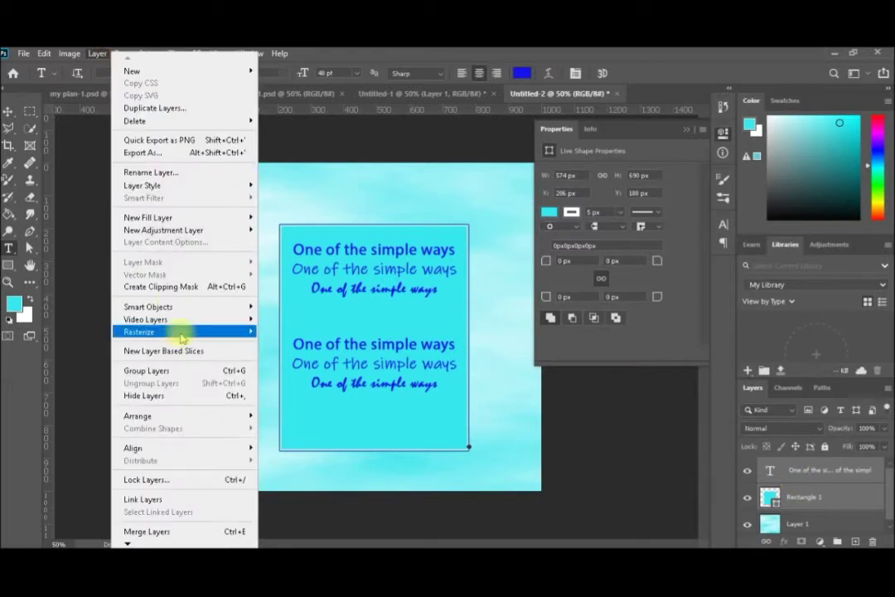
{"action": "left_click", "coordinate": [199, 533]}
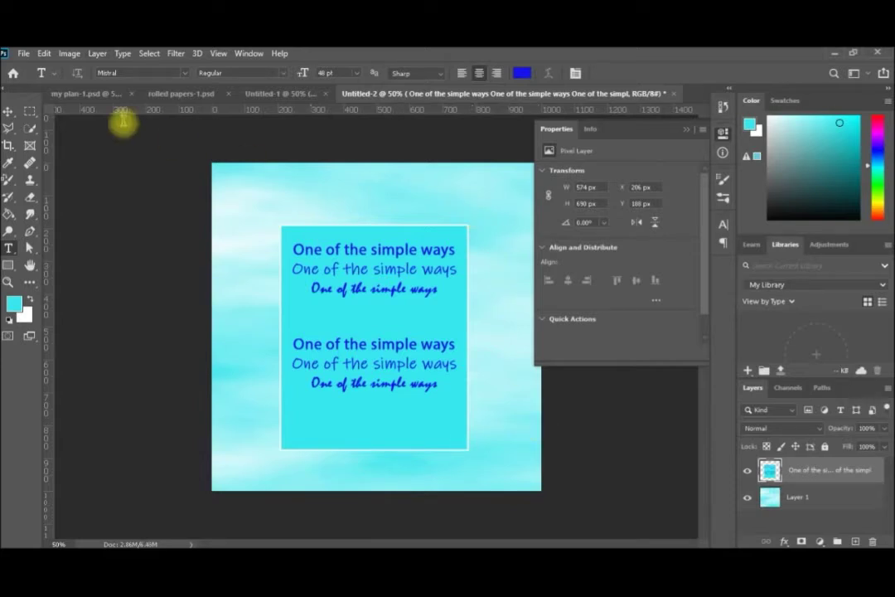
Apply a Perspective transform to the merged text rectangle, shortening its right edge symmetrically with a vertical skew of about 9.5
{"action": "left_click", "coordinate": [48, 54]}
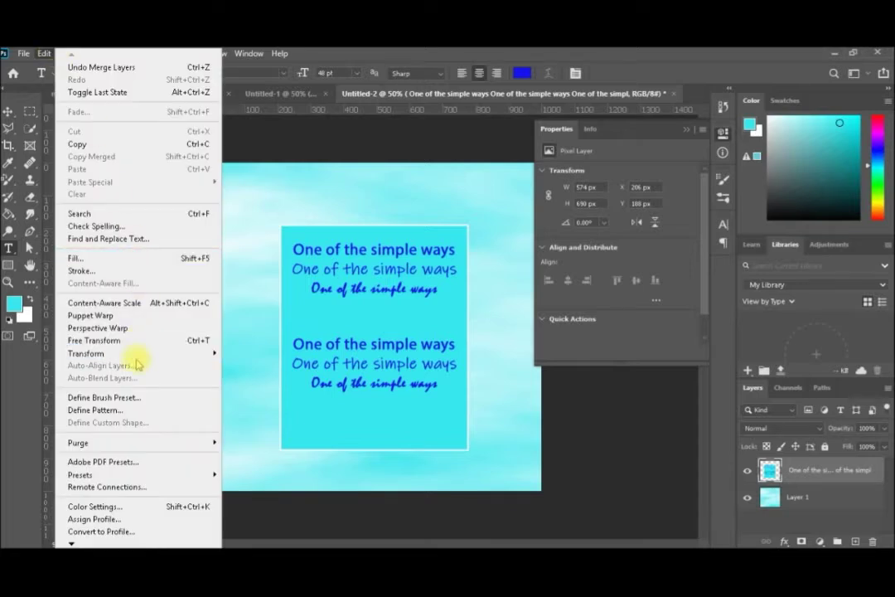
{"action": "mouse_move", "coordinate": [138, 361]}
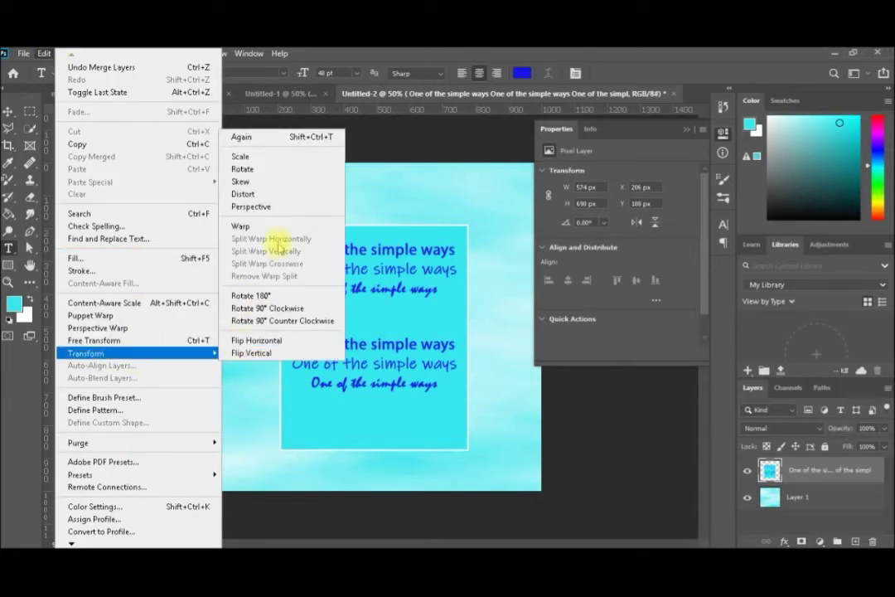
{"action": "left_click", "coordinate": [272, 207]}
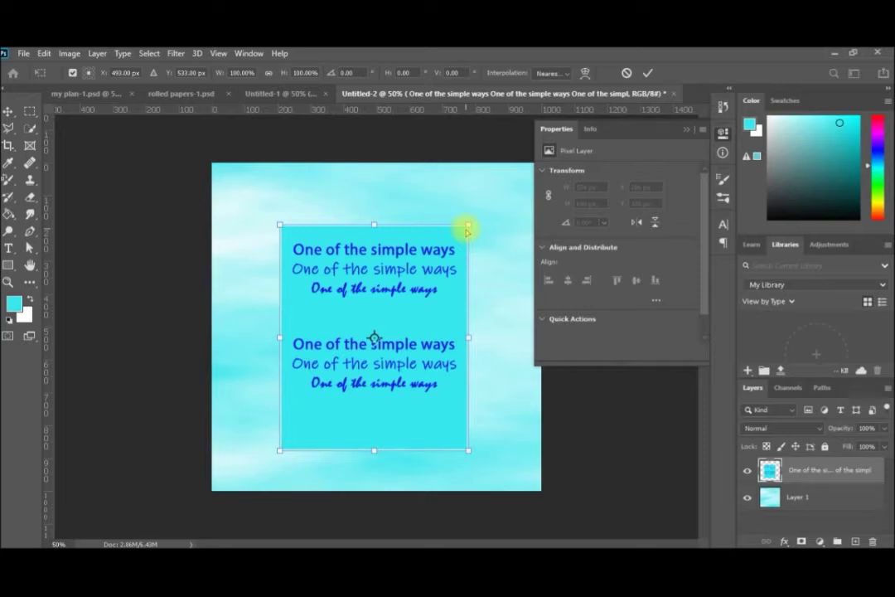
{"action": "left_click_drag", "start_coordinate": [469, 227], "coordinate": [478, 261]}
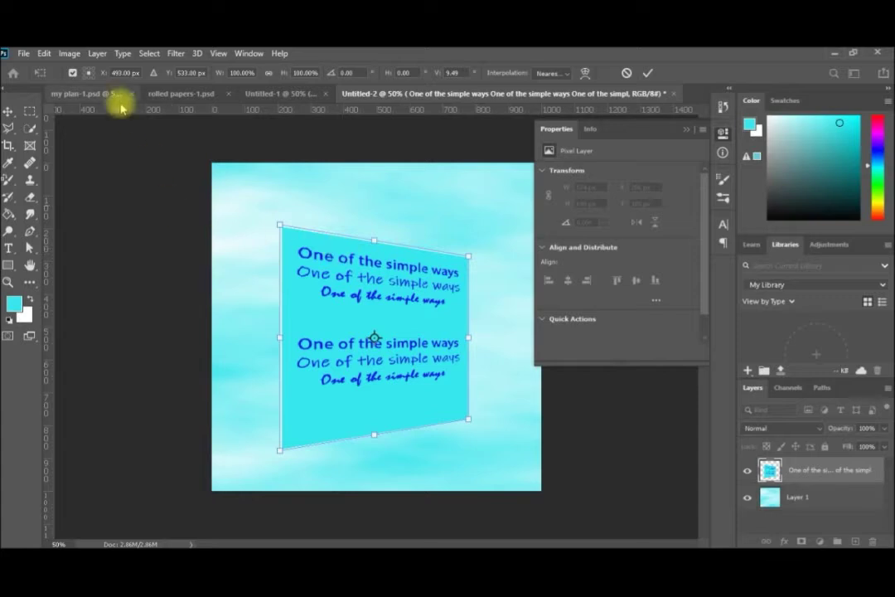
Warp the text rectangle into a wavy sheet, bending both side edges to the right in the upper half and left in the lower half
{"action": "left_click", "coordinate": [43, 54]}
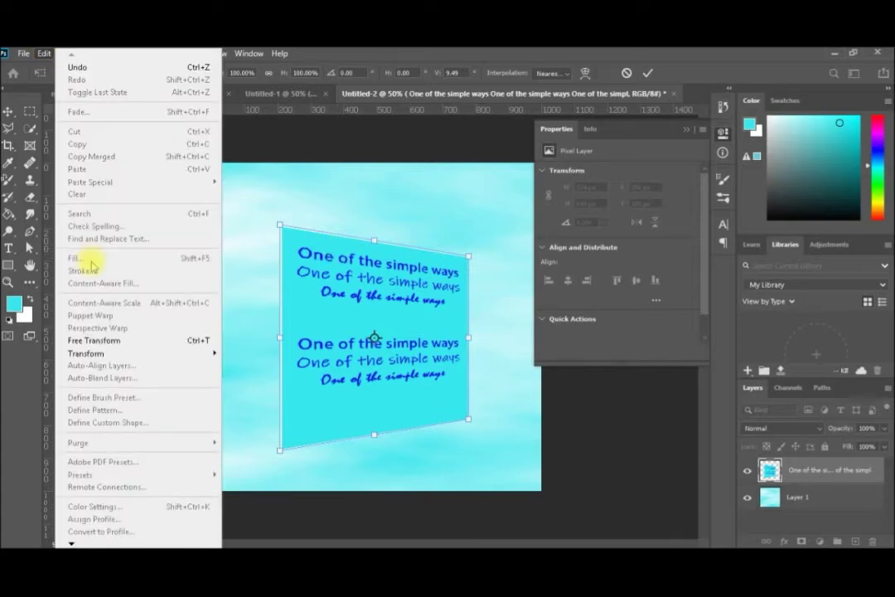
{"action": "mouse_move", "coordinate": [194, 354]}
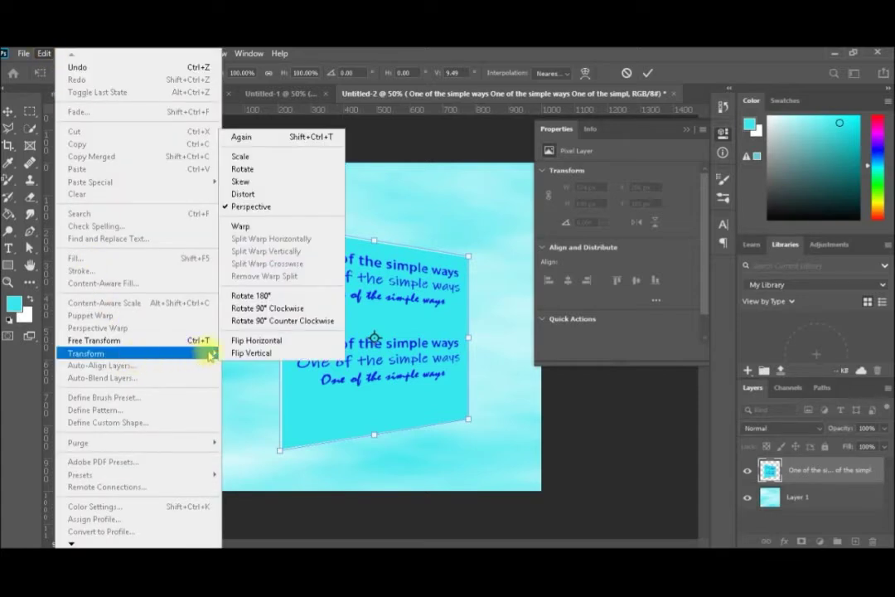
{"action": "left_click", "coordinate": [254, 227]}
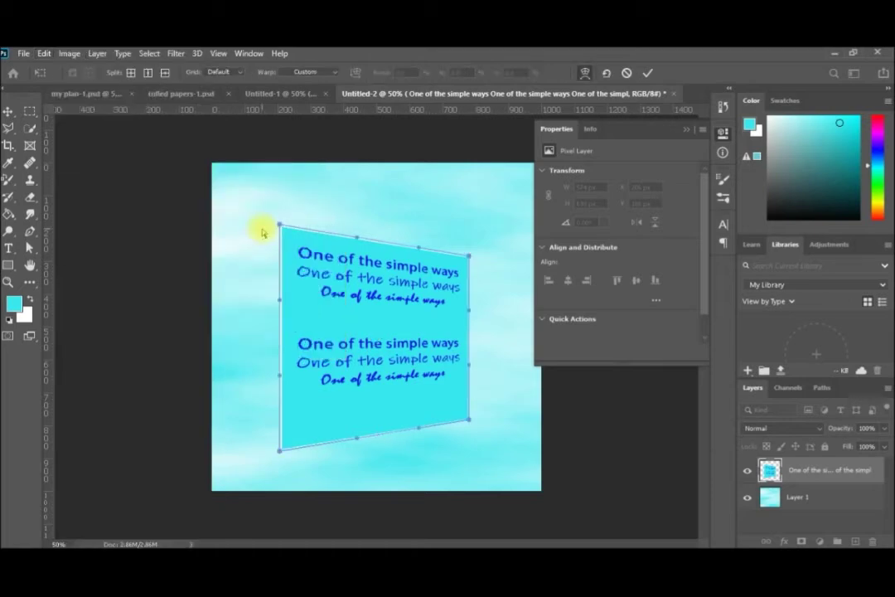
{"action": "left_click_drag", "start_coordinate": [280, 304], "coordinate": [326, 310]}
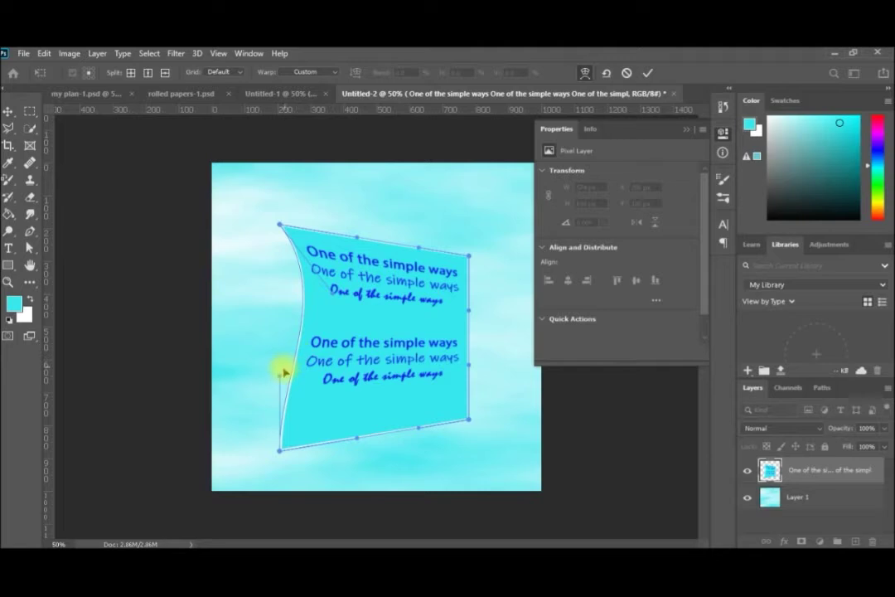
{"action": "left_click_drag", "start_coordinate": [280, 382], "coordinate": [233, 367]}
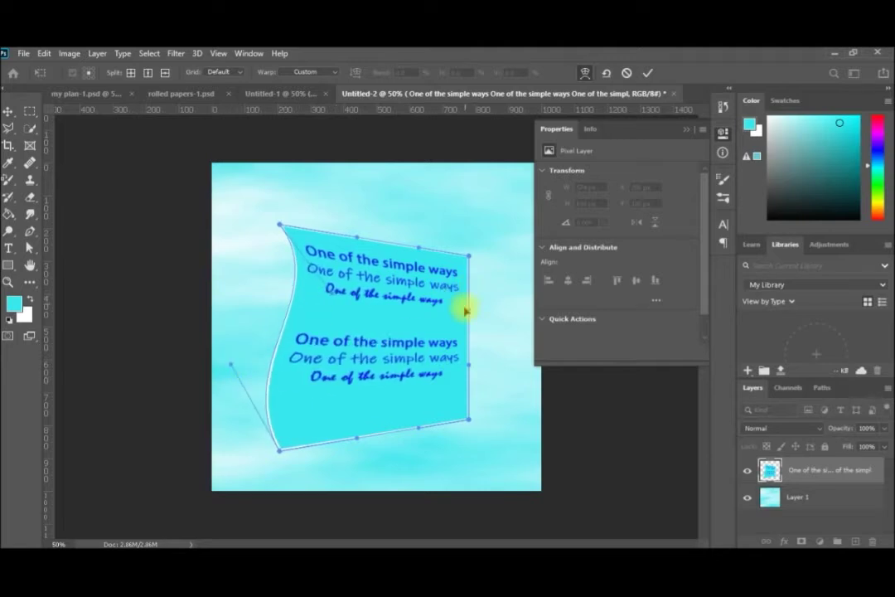
{"action": "left_click_drag", "start_coordinate": [471, 311], "coordinate": [500, 286]}
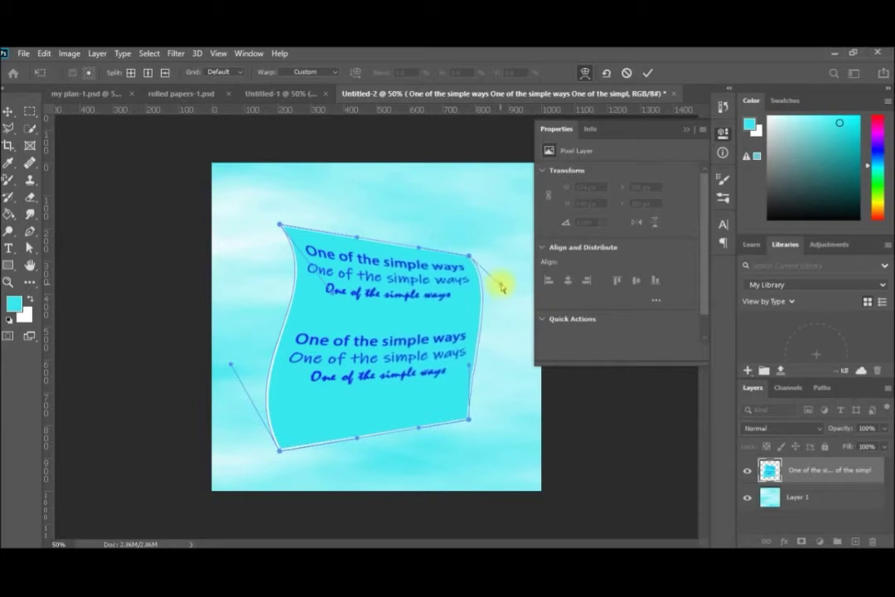
{"action": "left_click_drag", "start_coordinate": [476, 368], "coordinate": [425, 370]}
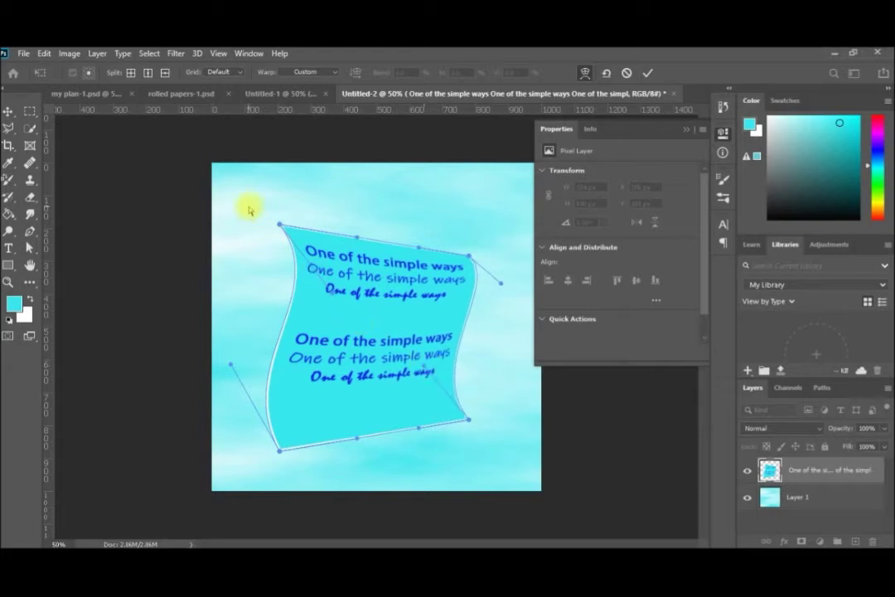
Rotate the warped text sheet to about 8.3° and move it up and right to the middle of the canvas
{"action": "left_click", "coordinate": [42, 54]}
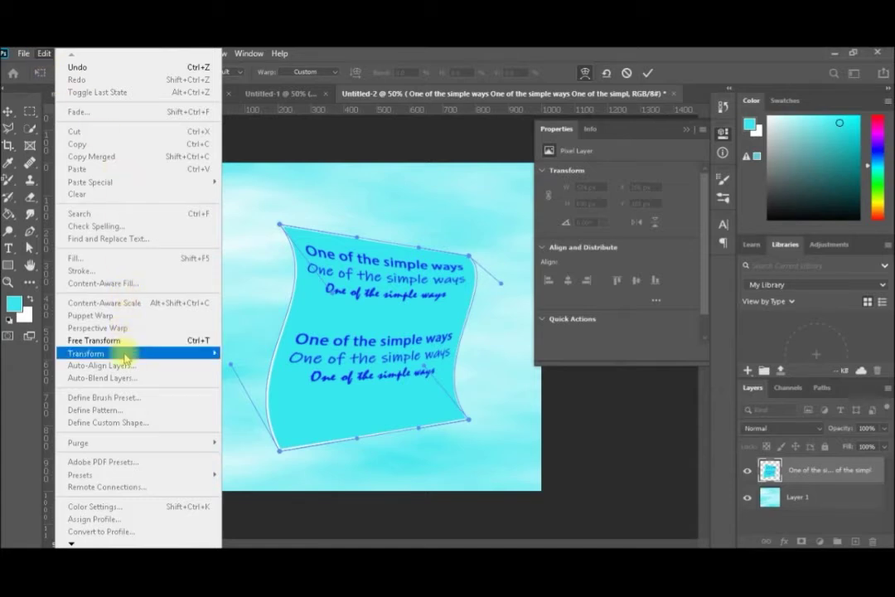
{"action": "mouse_move", "coordinate": [207, 353]}
{"action": "left_click", "coordinate": [290, 170]}
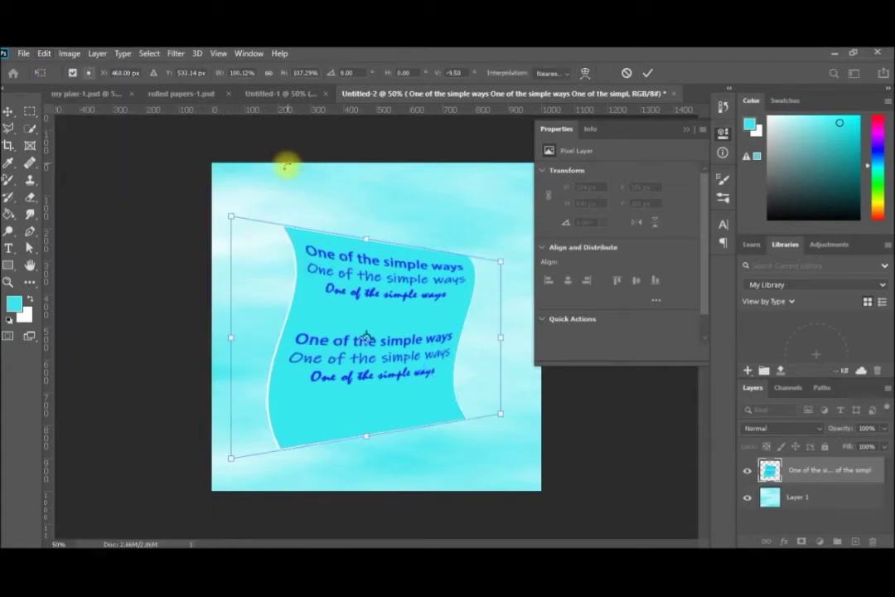
{"action": "left_click_drag", "start_coordinate": [229, 213], "coordinate": [212, 248]}
{"action": "left_click_drag", "start_coordinate": [310, 276], "coordinate": [321, 257]}
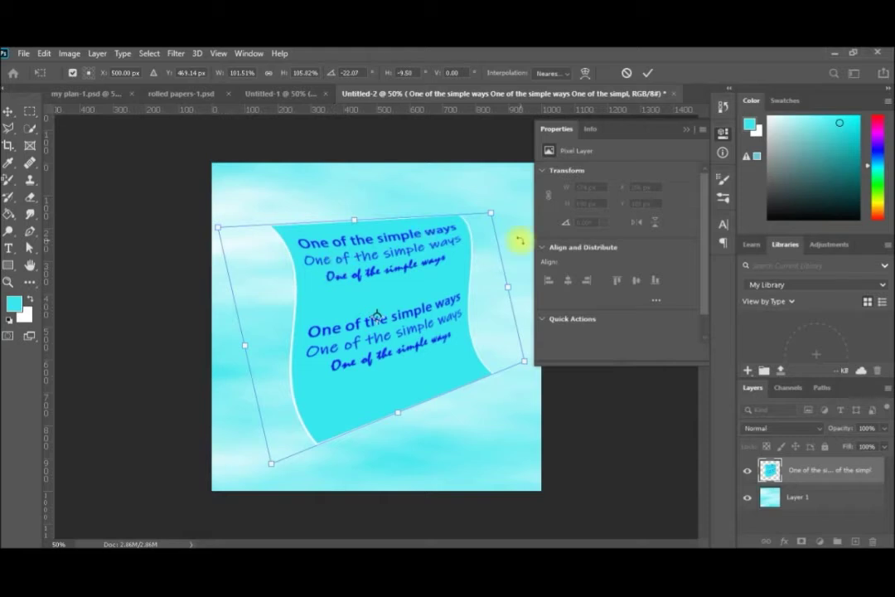
{"action": "left_click_drag", "start_coordinate": [494, 212], "coordinate": [425, 409]}
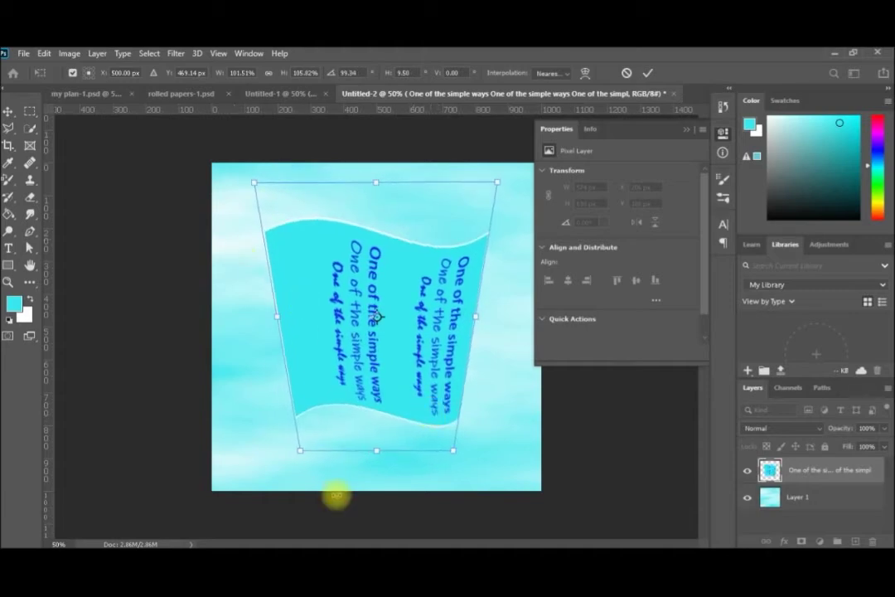
{"action": "left_click_drag", "start_coordinate": [501, 183], "coordinate": [282, 233]}
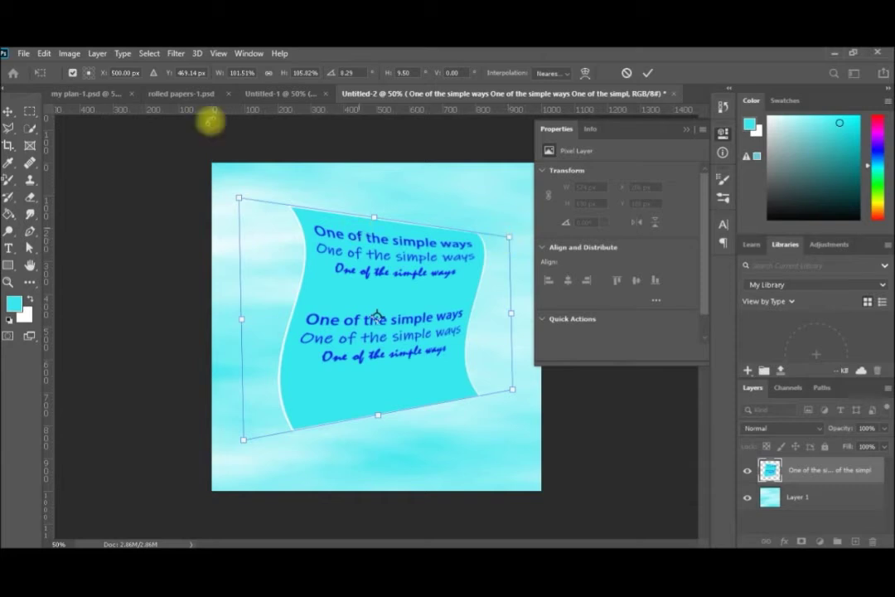
Scale the sheet down to about 51% width and 57% height, and move it into the upper-left part of the canvas
{"action": "left_click", "coordinate": [41, 53]}
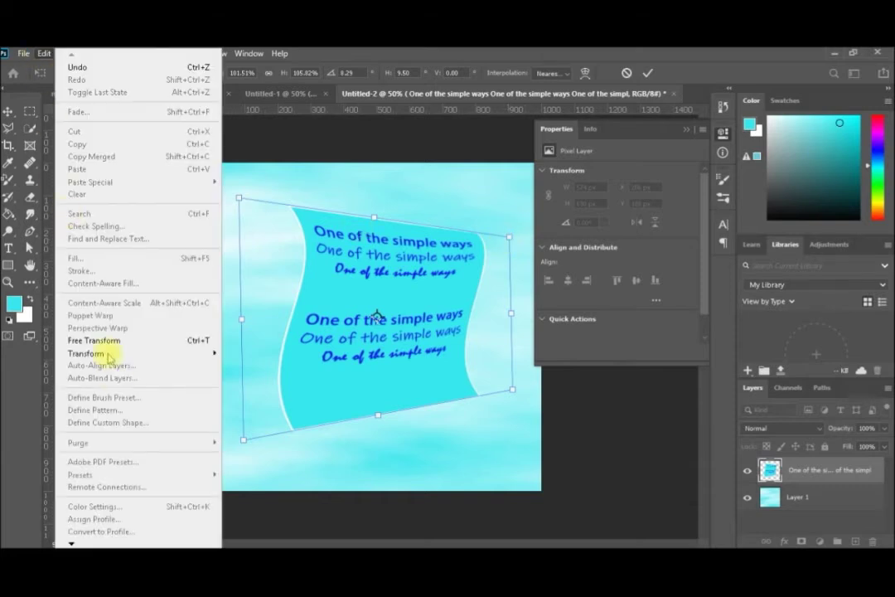
{"action": "mouse_move", "coordinate": [116, 354]}
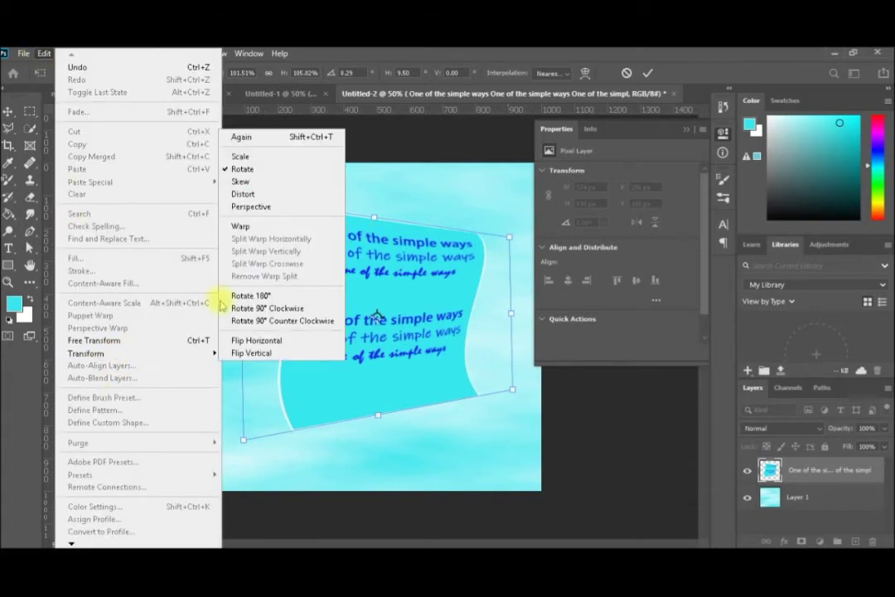
{"action": "left_click", "coordinate": [276, 159]}
{"action": "left_click_drag", "start_coordinate": [512, 238], "coordinate": [379, 308]}
{"action": "left_click_drag", "start_coordinate": [329, 331], "coordinate": [349, 250]}
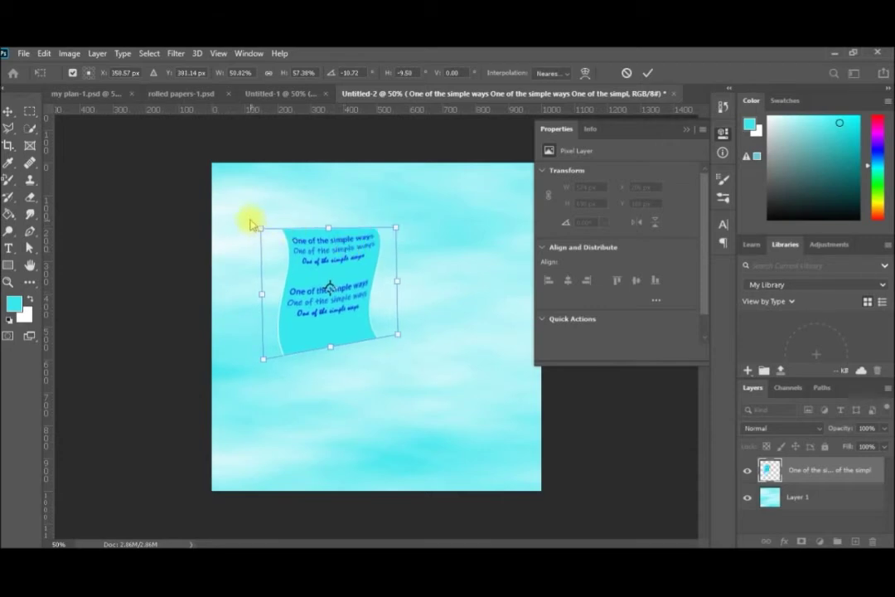
Rotate the reduced sheet counterclockwise to an angle of about -56°
{"action": "left_click", "coordinate": [44, 53]}
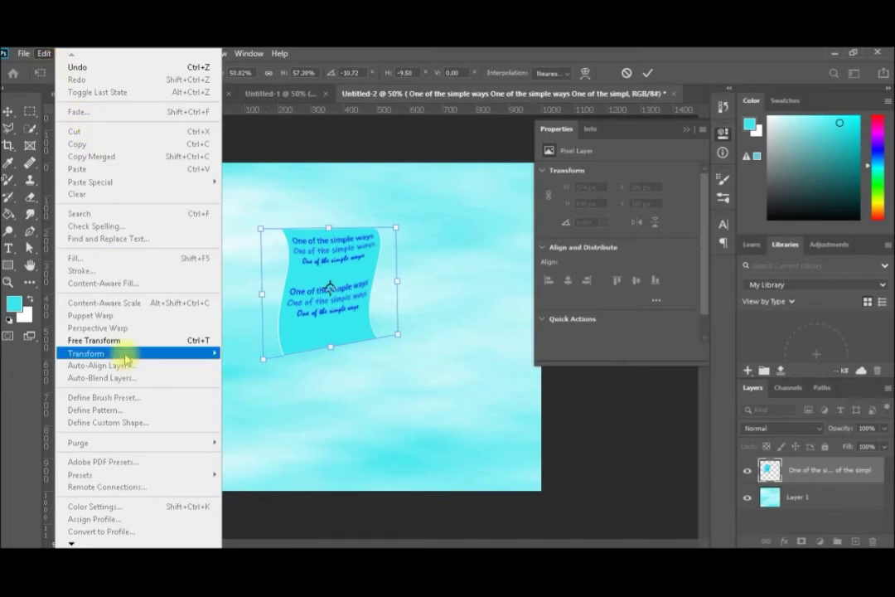
{"action": "mouse_move", "coordinate": [126, 357]}
{"action": "left_click", "coordinate": [243, 169]}
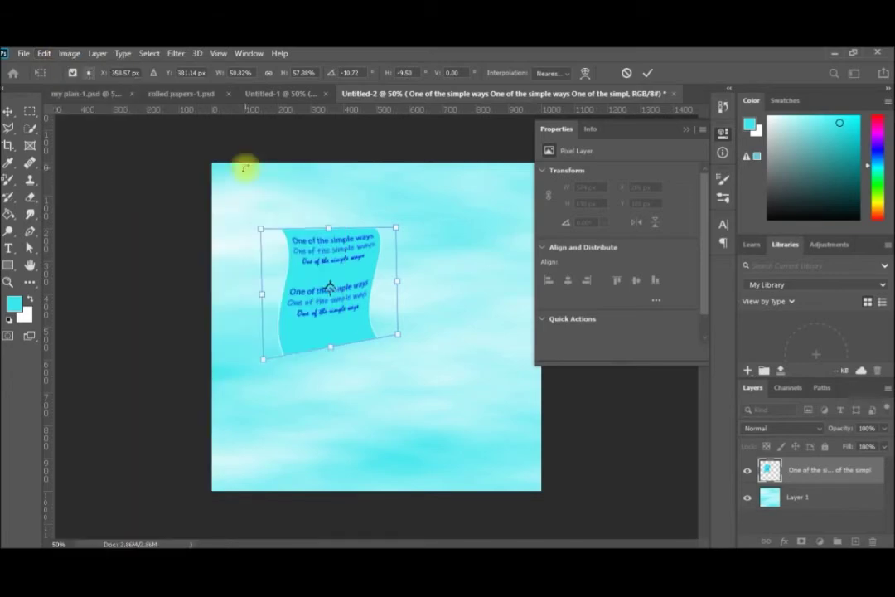
{"action": "left_click_drag", "start_coordinate": [249, 224], "coordinate": [258, 300]}
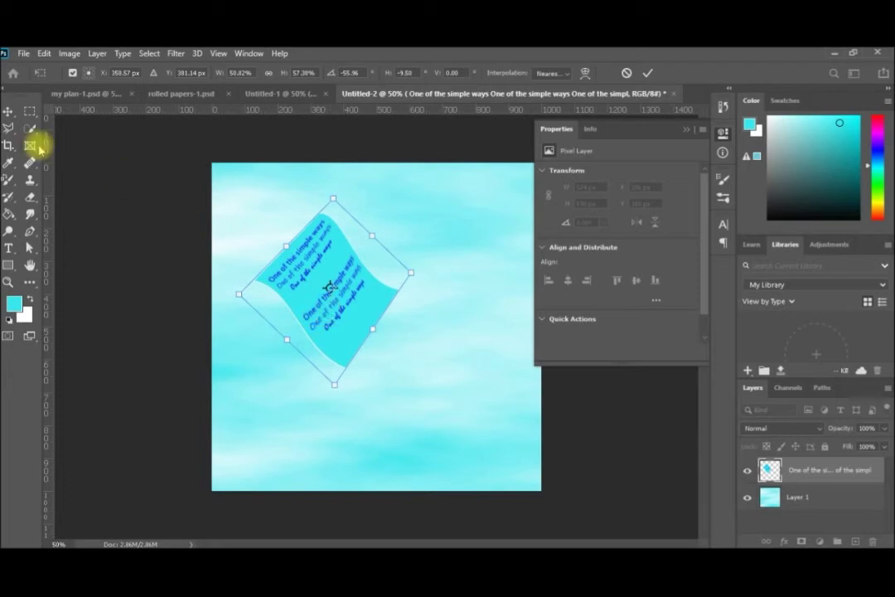
Commit the transform and duplicate the sheet layer, placing the copy up and right of the original at about X 326 px, Y 62 px
{"action": "left_click", "coordinate": [8, 111]}
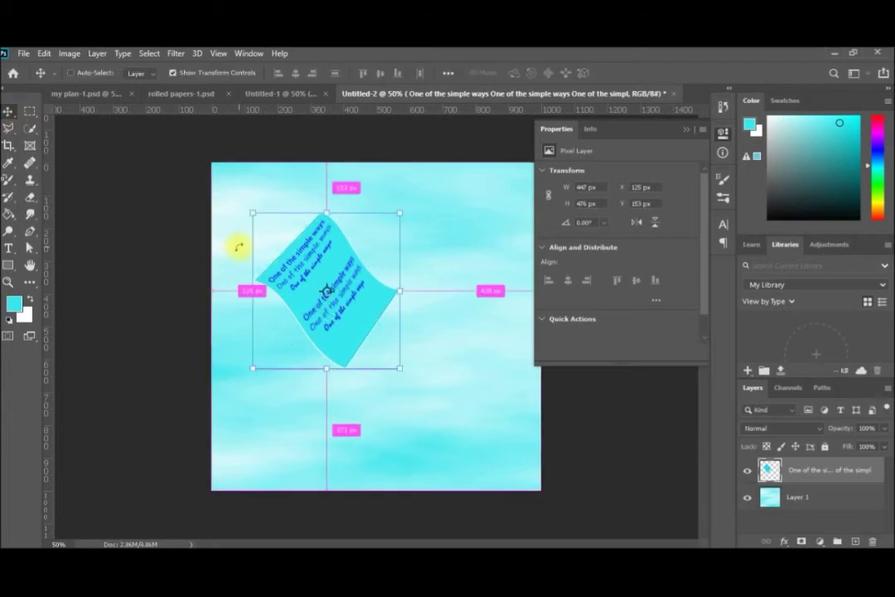
{"action": "key", "text": "ctrl+v"}
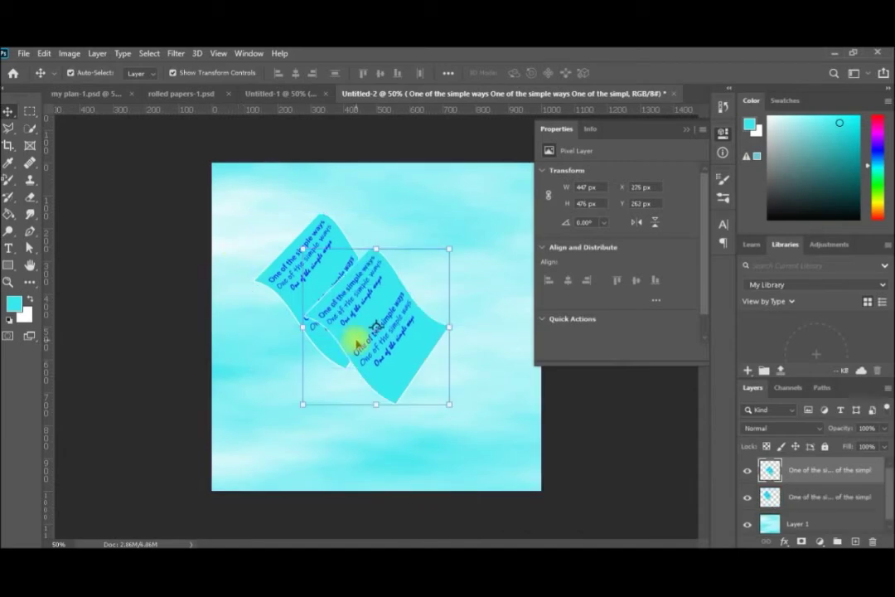
{"action": "left_click_drag", "start_coordinate": [366, 333], "coordinate": [381, 269]}
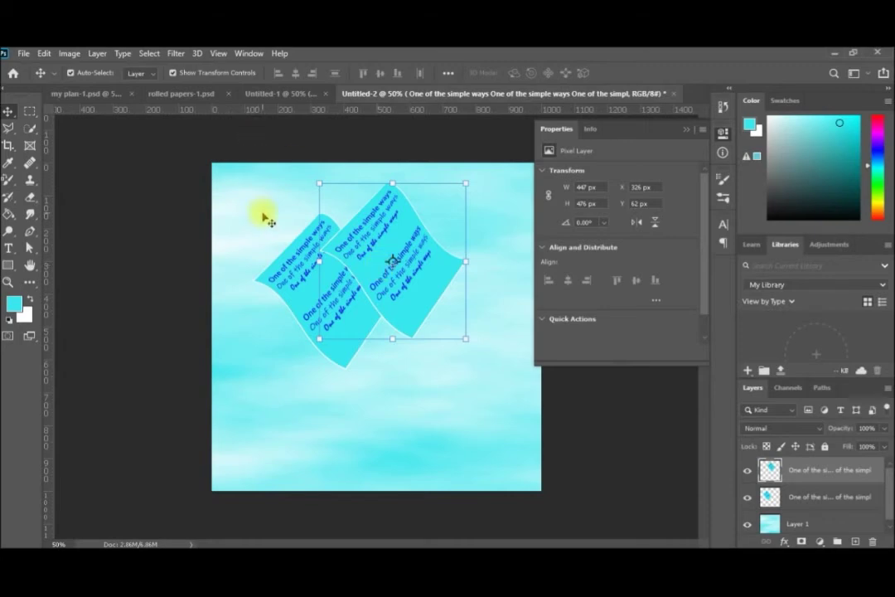
Add a Drop Shadow to the copied sheet with 43% opacity, 37 px distance, 26% spread and 98 px size
{"action": "left_click", "coordinate": [98, 53]}
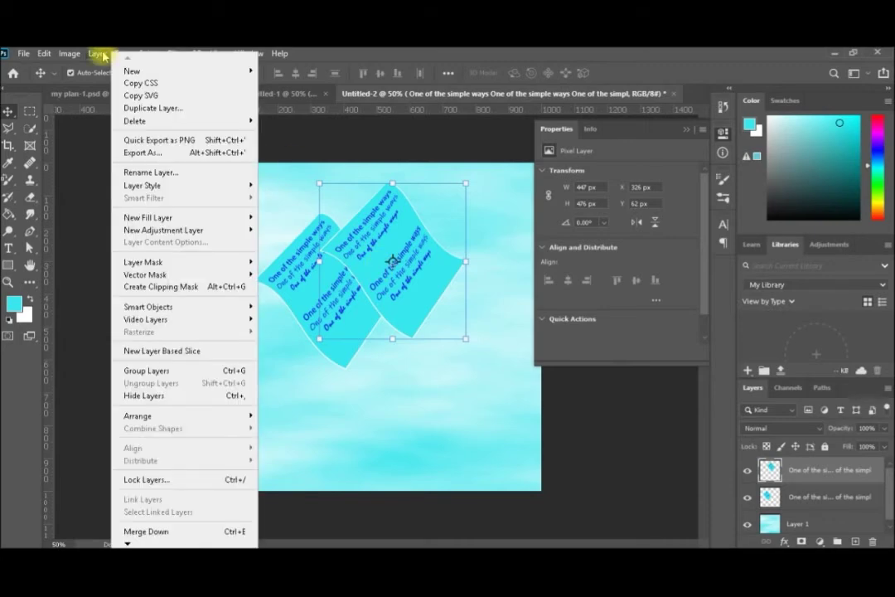
{"action": "mouse_move", "coordinate": [176, 192]}
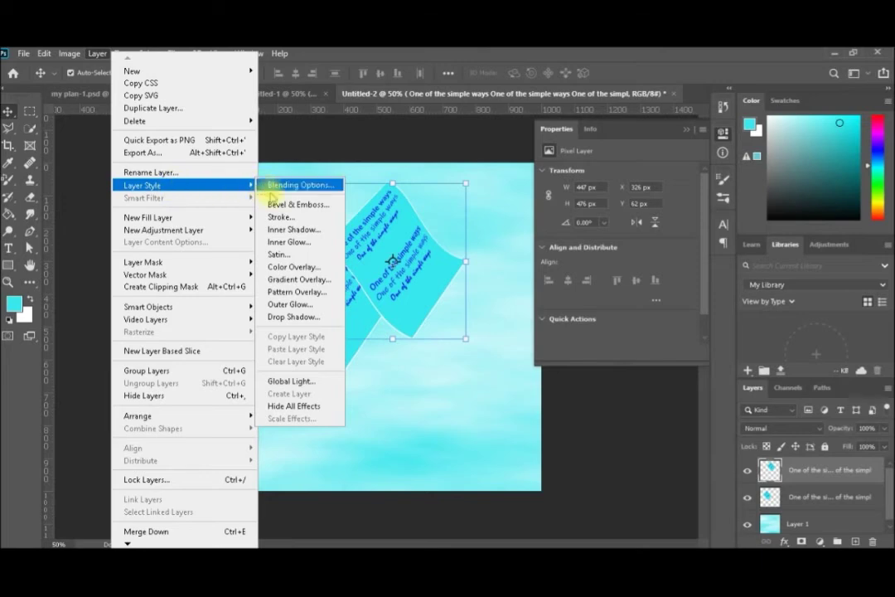
{"action": "left_click", "coordinate": [290, 317]}
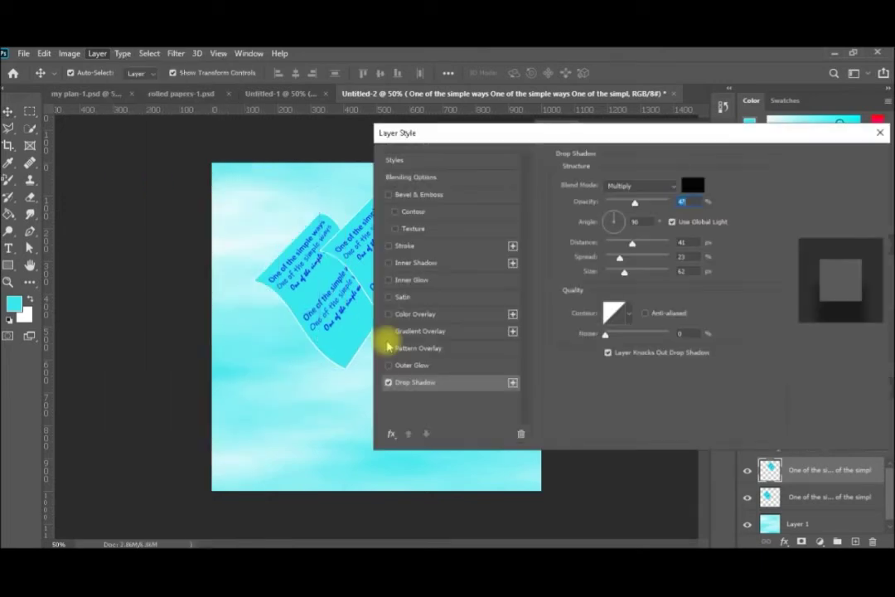
{"action": "left_click_drag", "start_coordinate": [539, 137], "coordinate": [579, 134]}
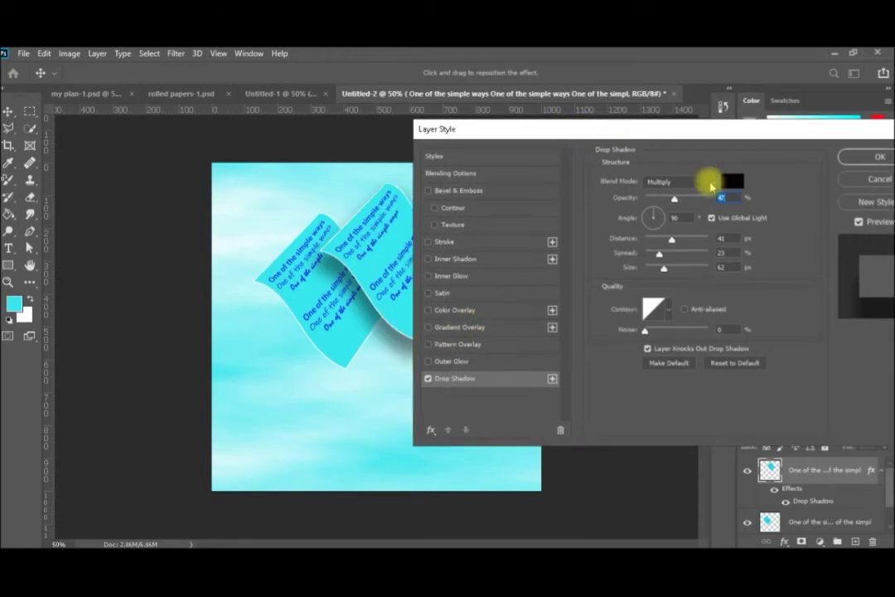
{"action": "left_click_drag", "start_coordinate": [675, 199], "coordinate": [673, 200]}
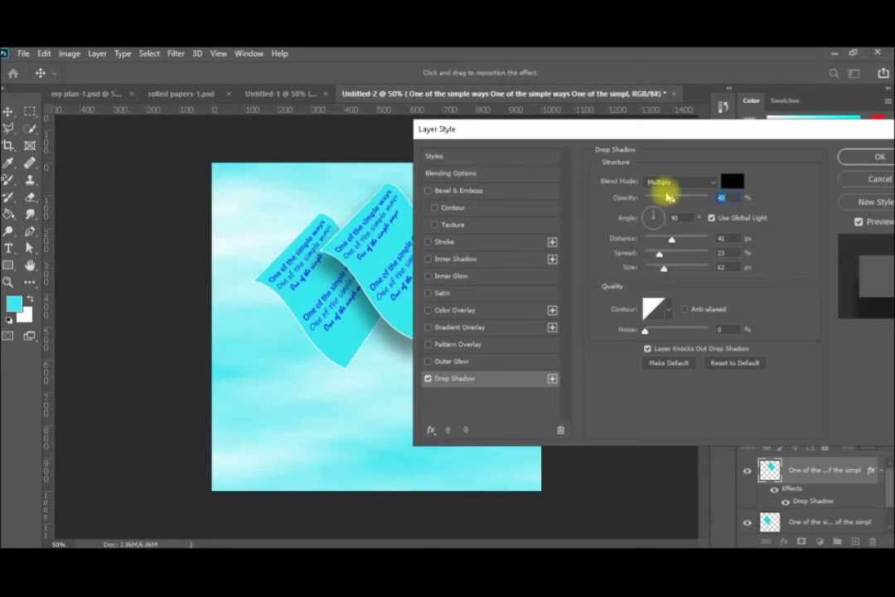
{"action": "mouse_move", "coordinate": [675, 241]}
{"action": "left_mouse_down"}
{"action": "mouse_move", "coordinate": [699, 240]}
{"action": "mouse_move", "coordinate": [660, 240]}
{"action": "mouse_move", "coordinate": [667, 240]}
{"action": "left_mouse_up"}
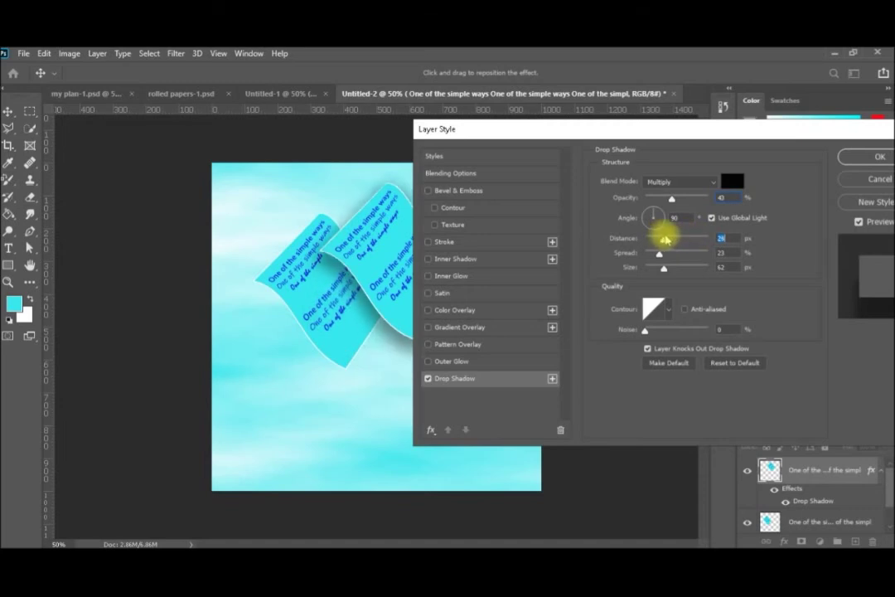
{"action": "left_click", "coordinate": [664, 255]}
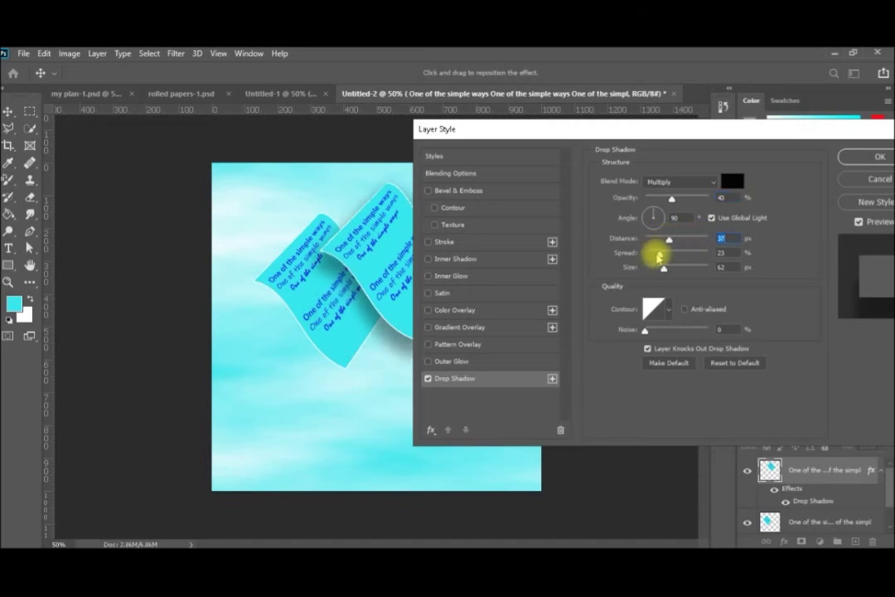
{"action": "mouse_move", "coordinate": [667, 255]}
{"action": "left_mouse_down"}
{"action": "mouse_move", "coordinate": [655, 259]}
{"action": "mouse_move", "coordinate": [662, 254]}
{"action": "mouse_move", "coordinate": [672, 275]}
{"action": "left_mouse_up"}
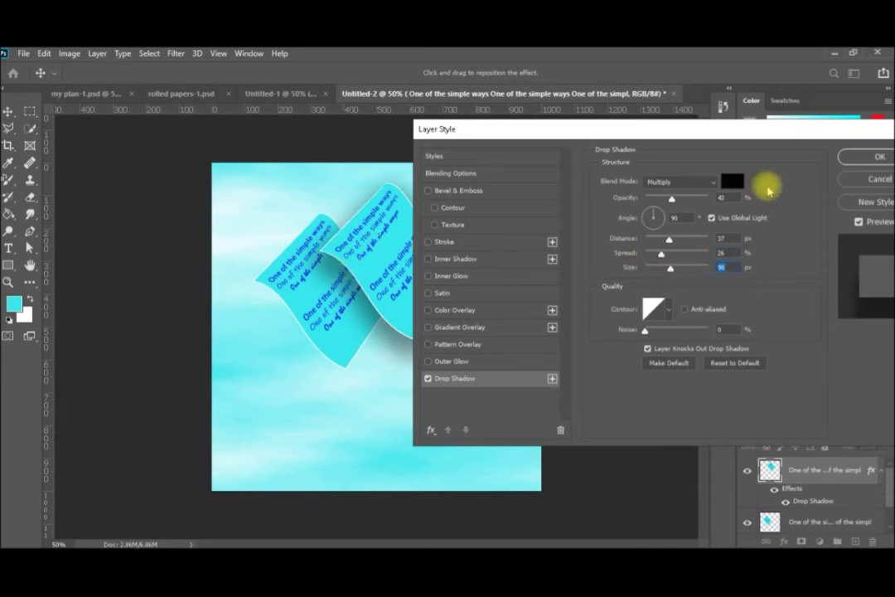
{"action": "left_click", "coordinate": [854, 156]}
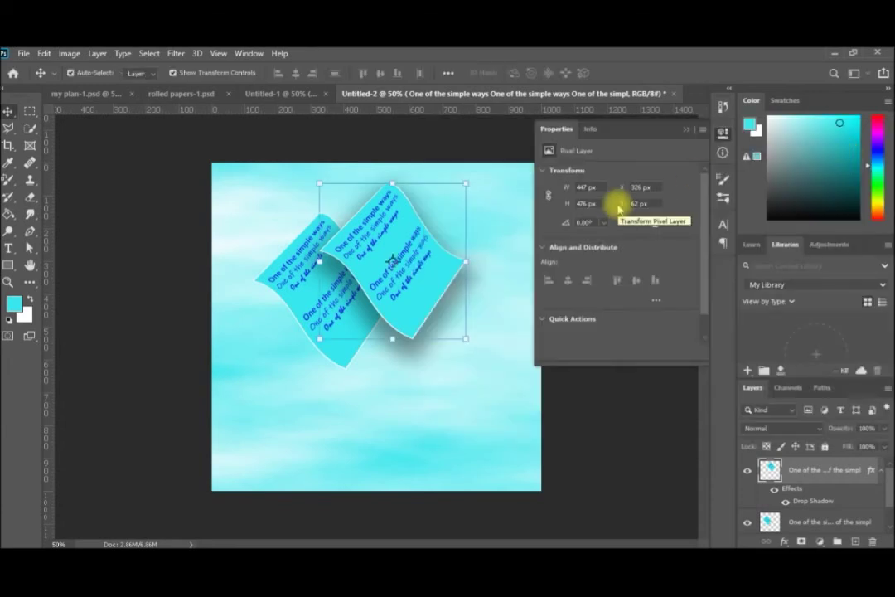
Apply the Wind filter to the original sheet behind, using the Wind method from the right
{"action": "left_click", "coordinate": [305, 297]}
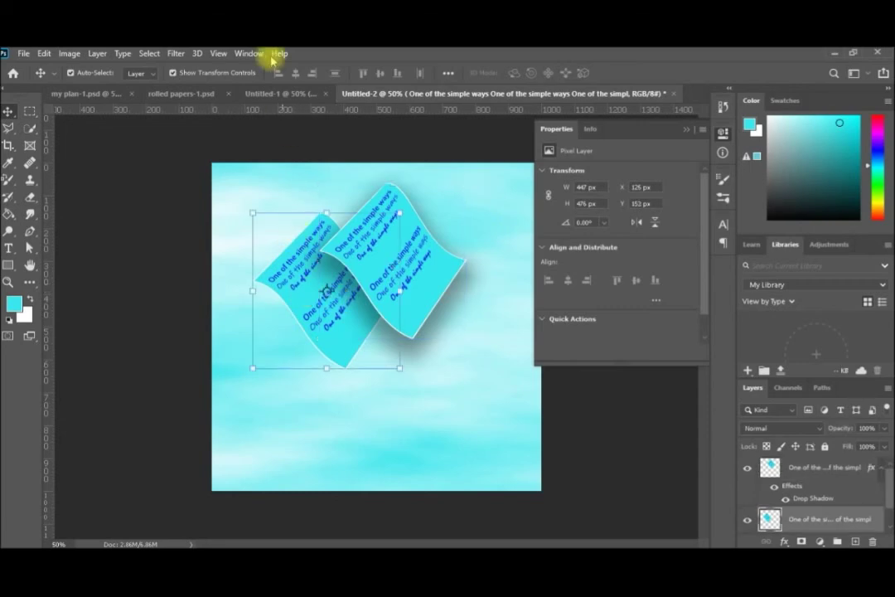
{"action": "left_click", "coordinate": [175, 54]}
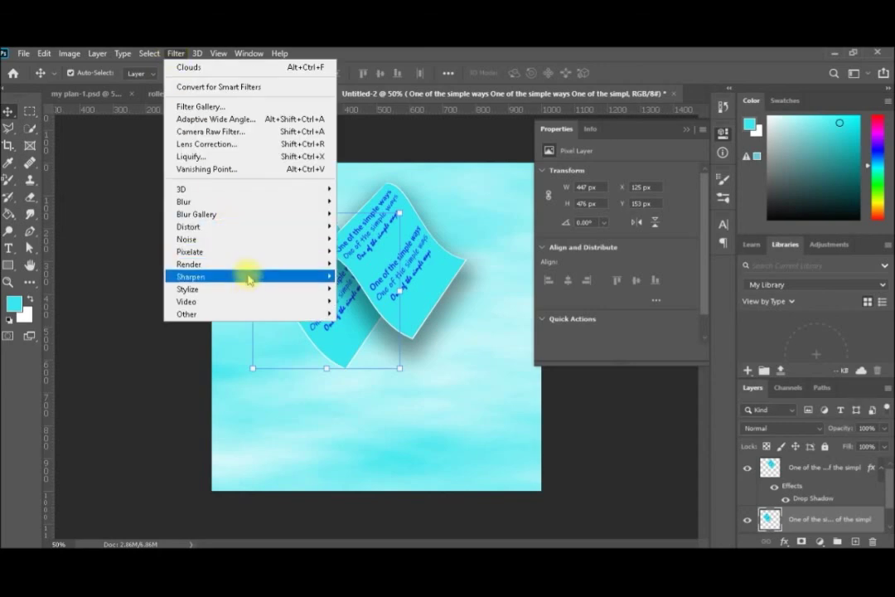
{"action": "mouse_move", "coordinate": [286, 290]}
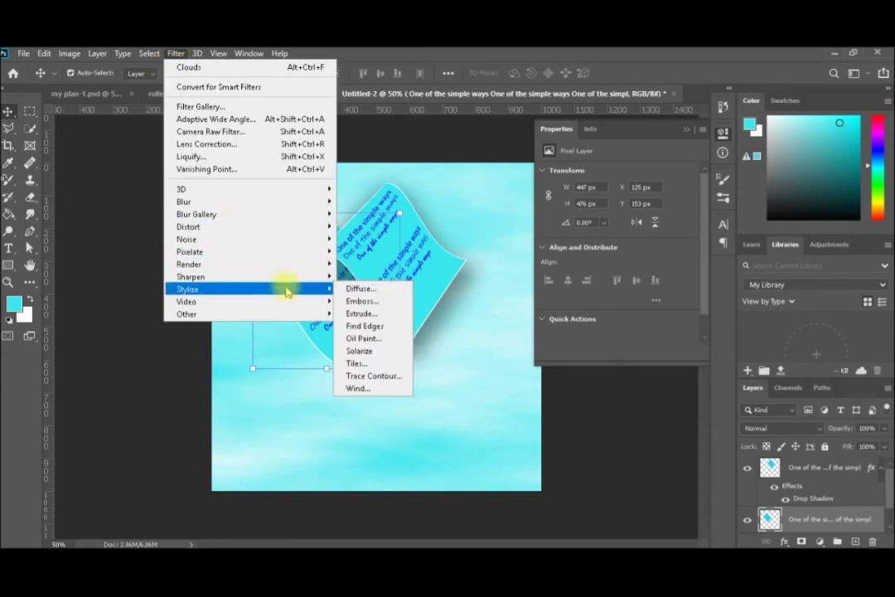
{"action": "left_click", "coordinate": [369, 389]}
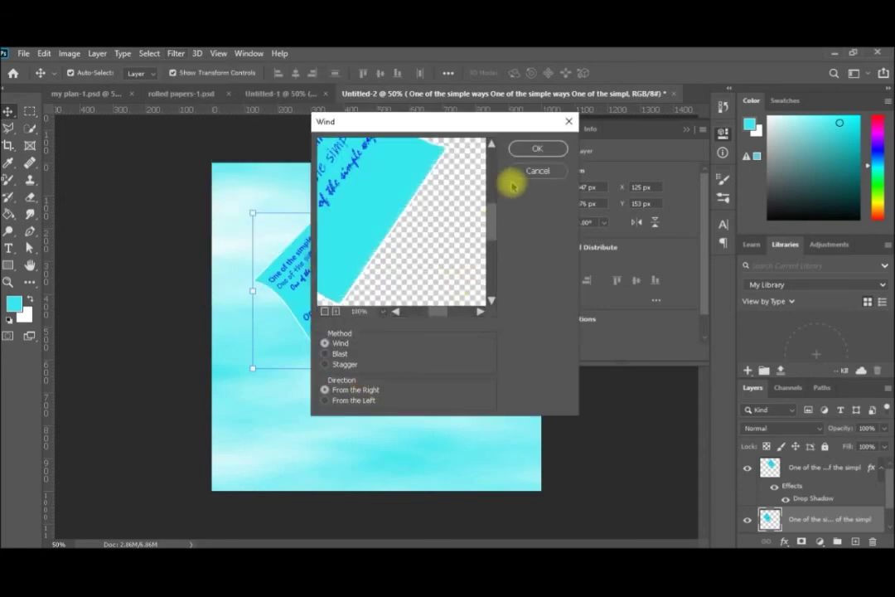
{"action": "left_click", "coordinate": [537, 149]}
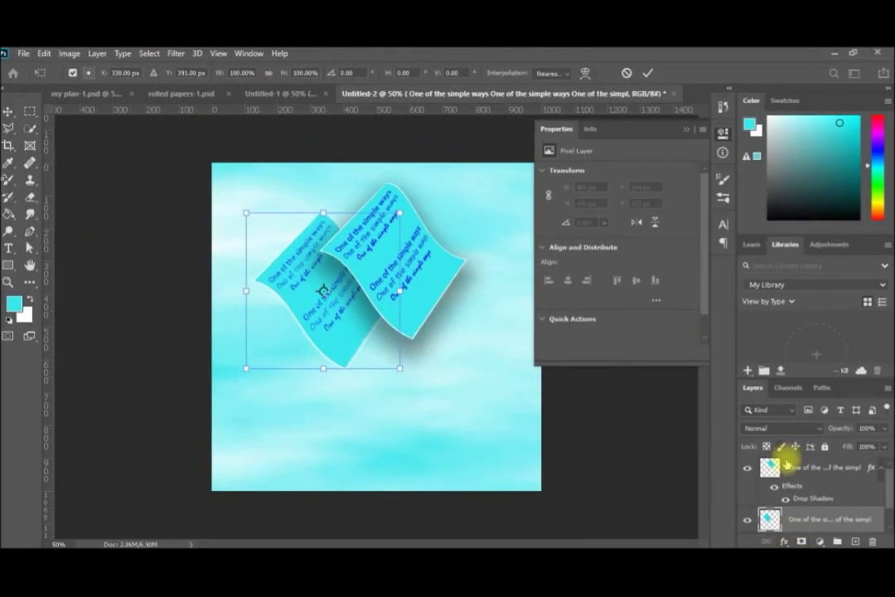
Select the front sheet's layer and apply the same Wind filter to it
{"action": "left_click", "coordinate": [894, 524]}
{"action": "key", "text": "Return"}
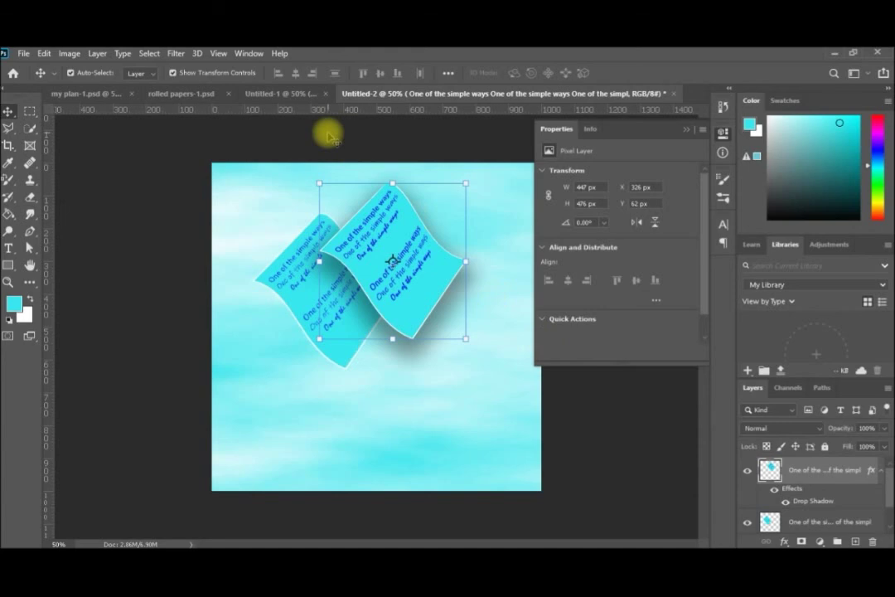
{"action": "left_click", "coordinate": [176, 57]}
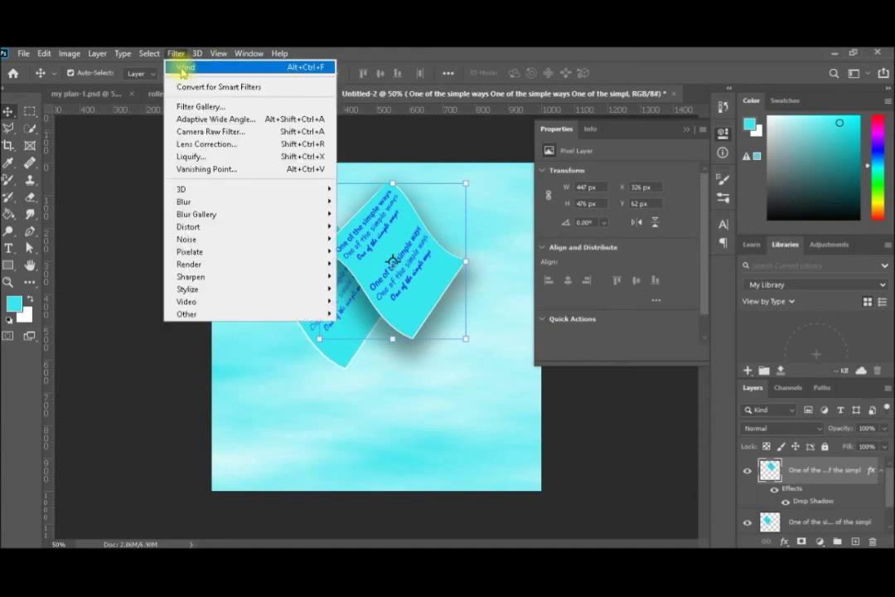
{"action": "left_click", "coordinate": [183, 68]}
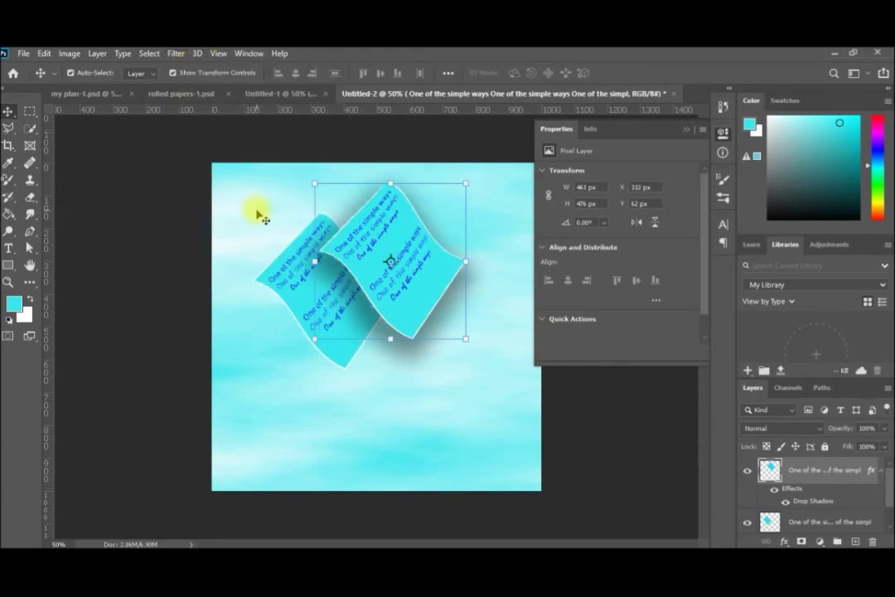